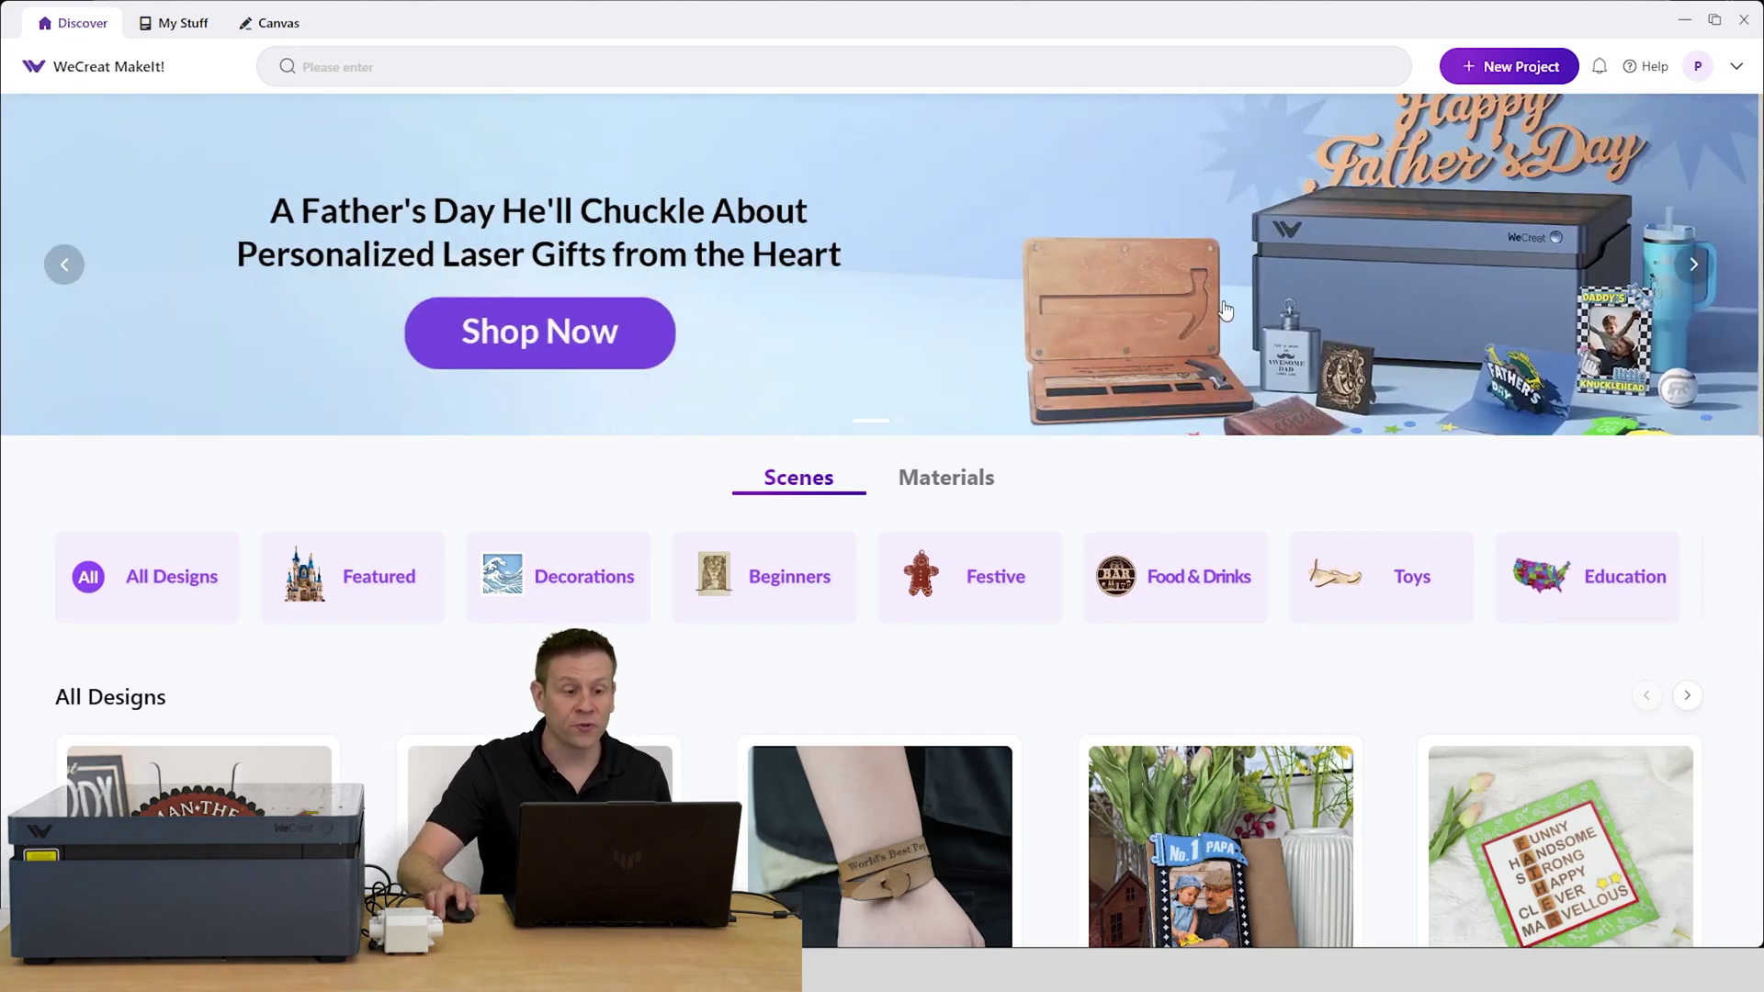
Create a new project with a blank canvas
scroll(1227, 311, down, 2)
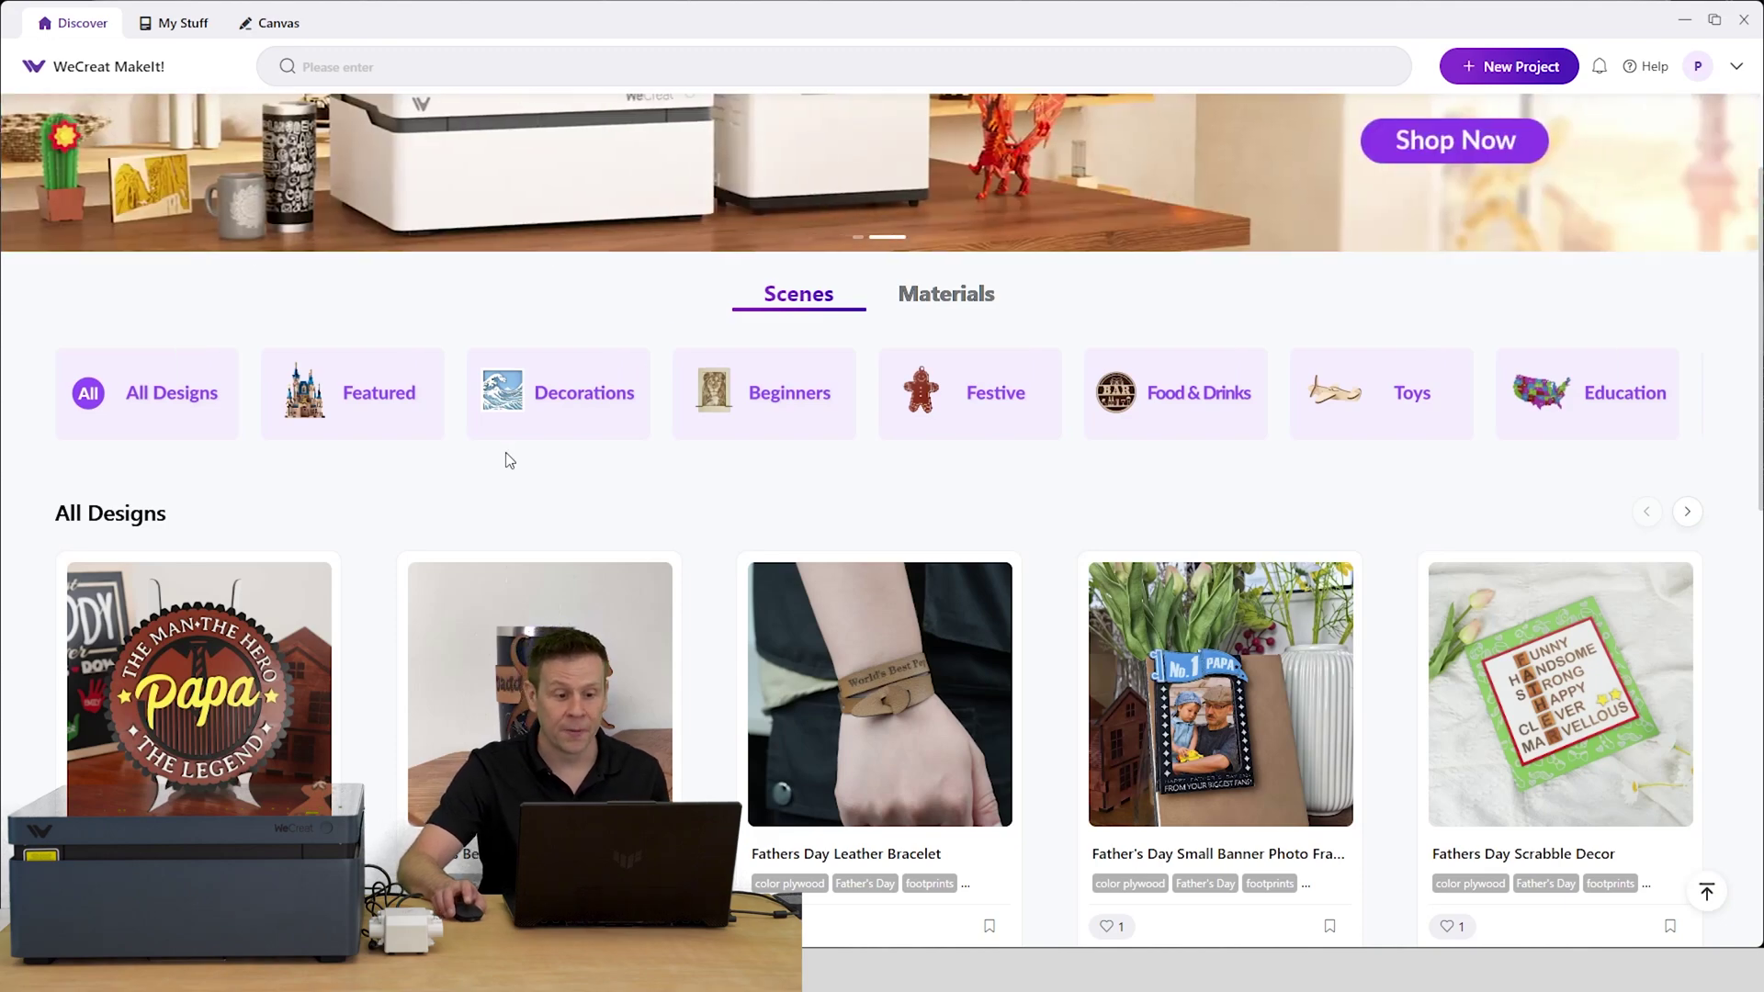
scroll(539, 466, up, 2)
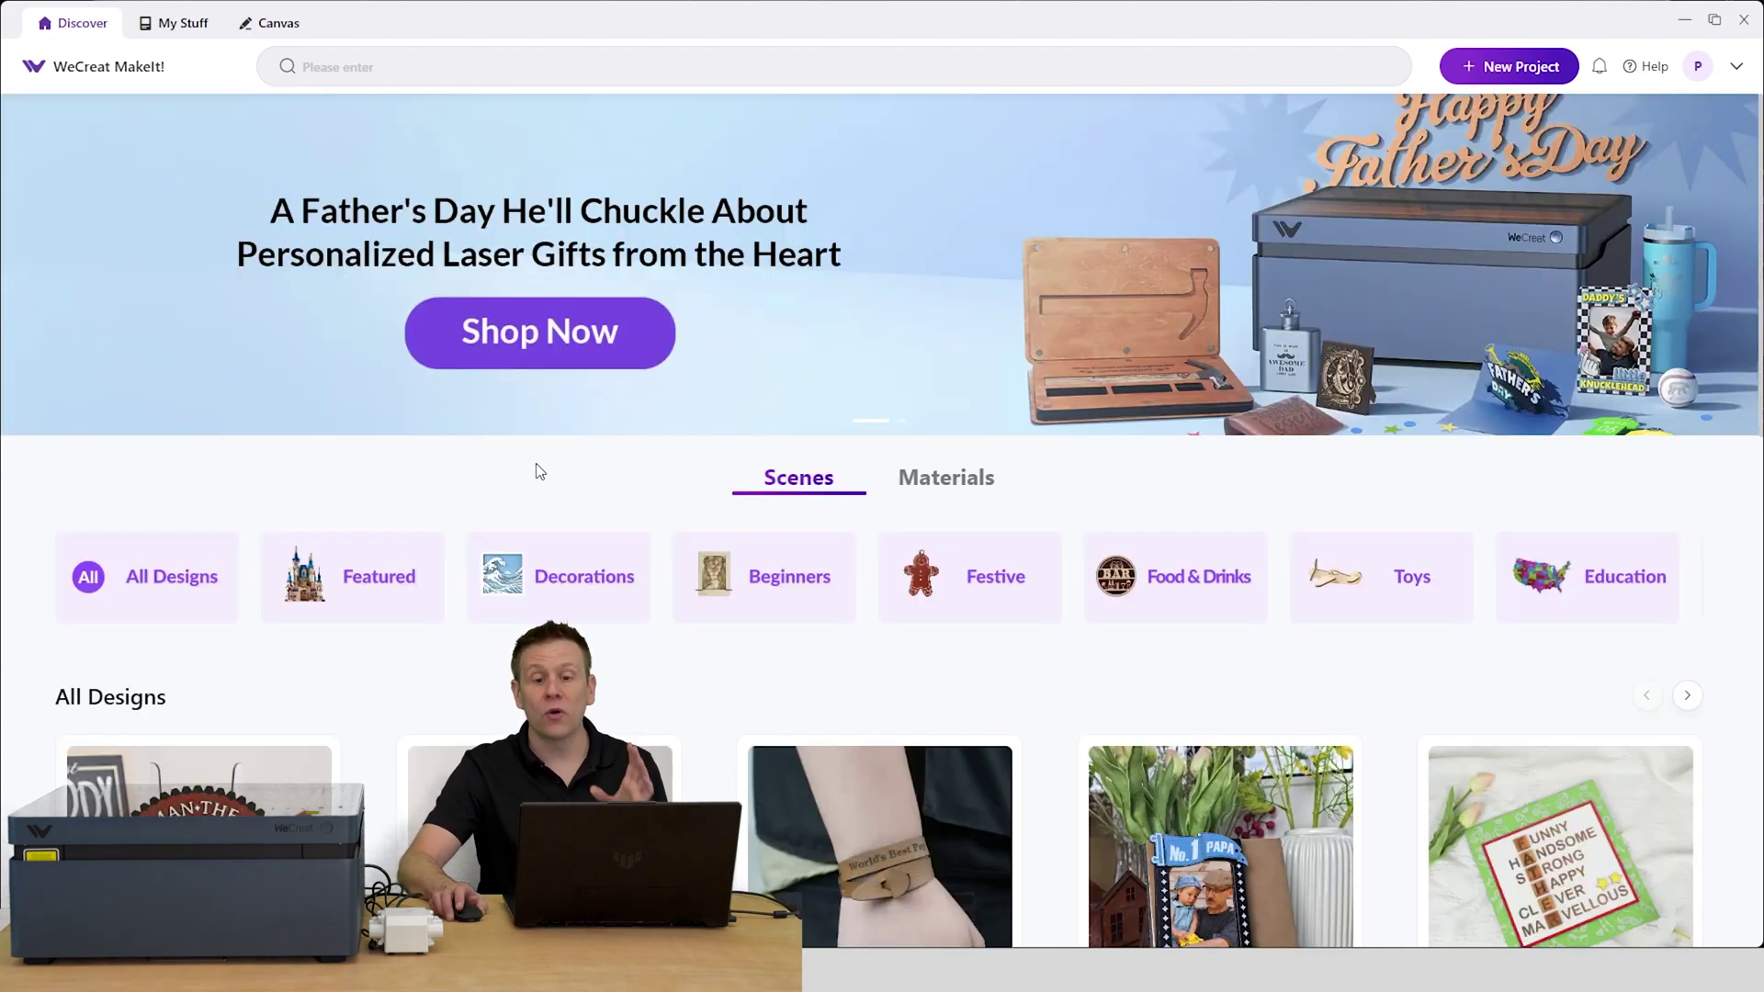
click(1491, 74)
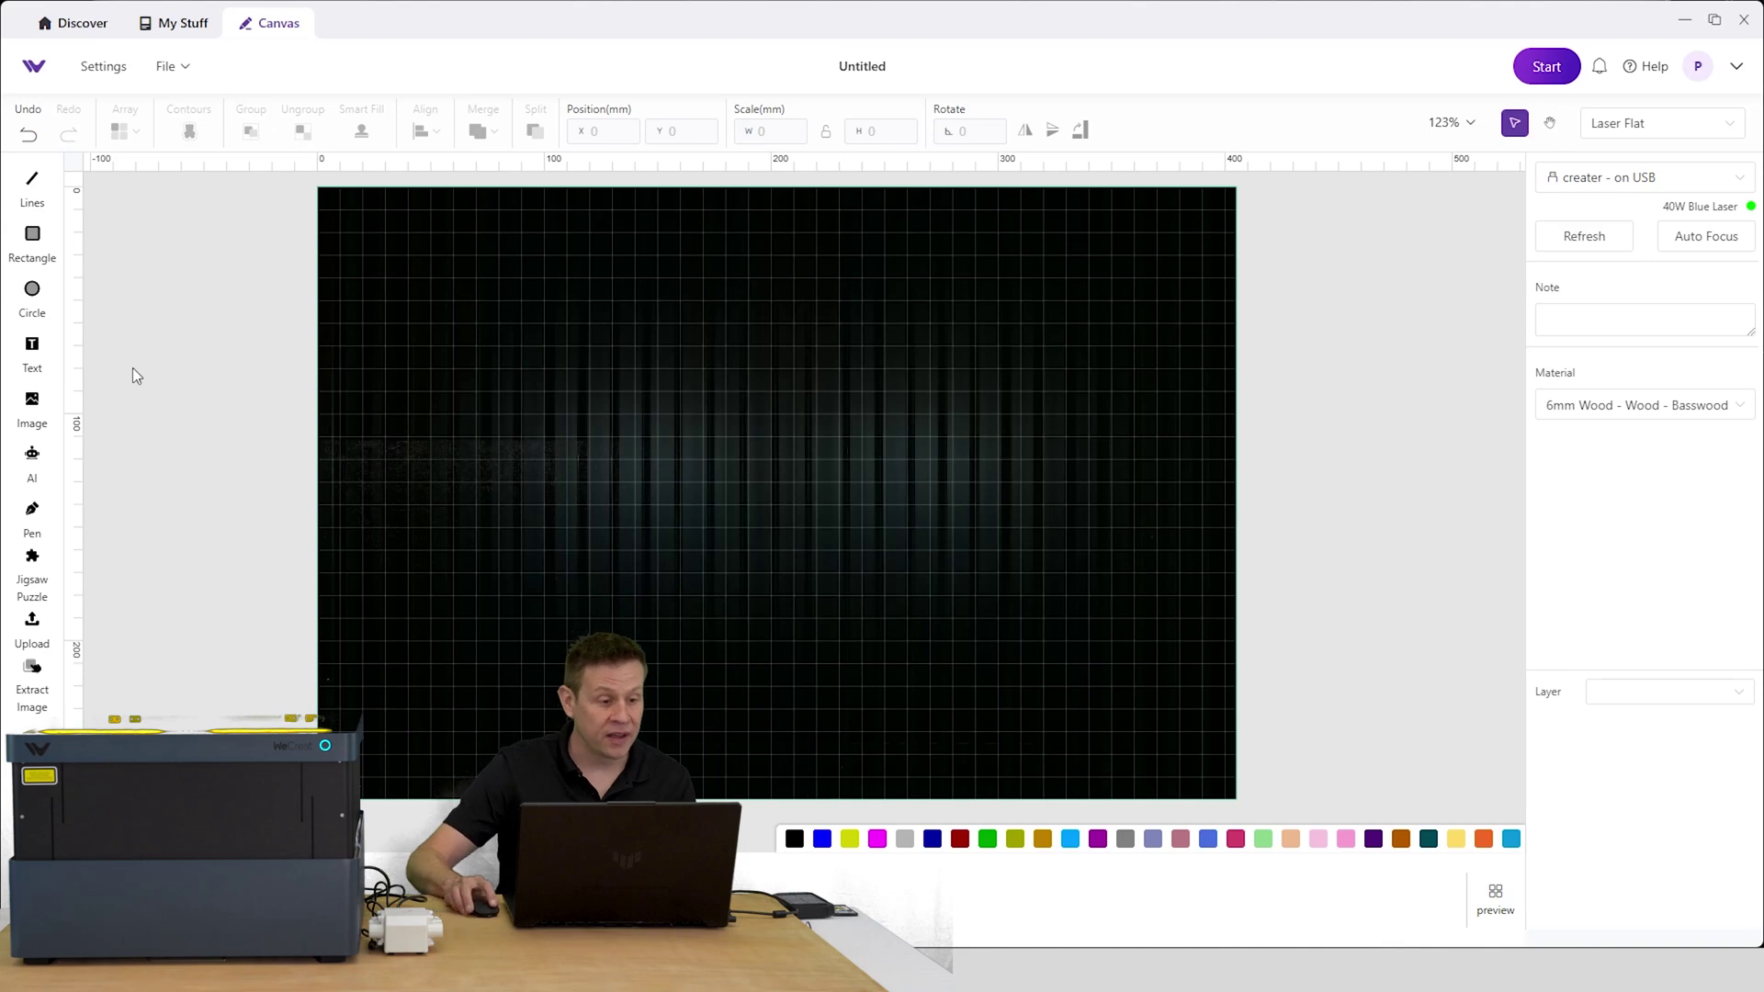
Add a text object to the canvas reading "The Laser Channel"
click(32, 349)
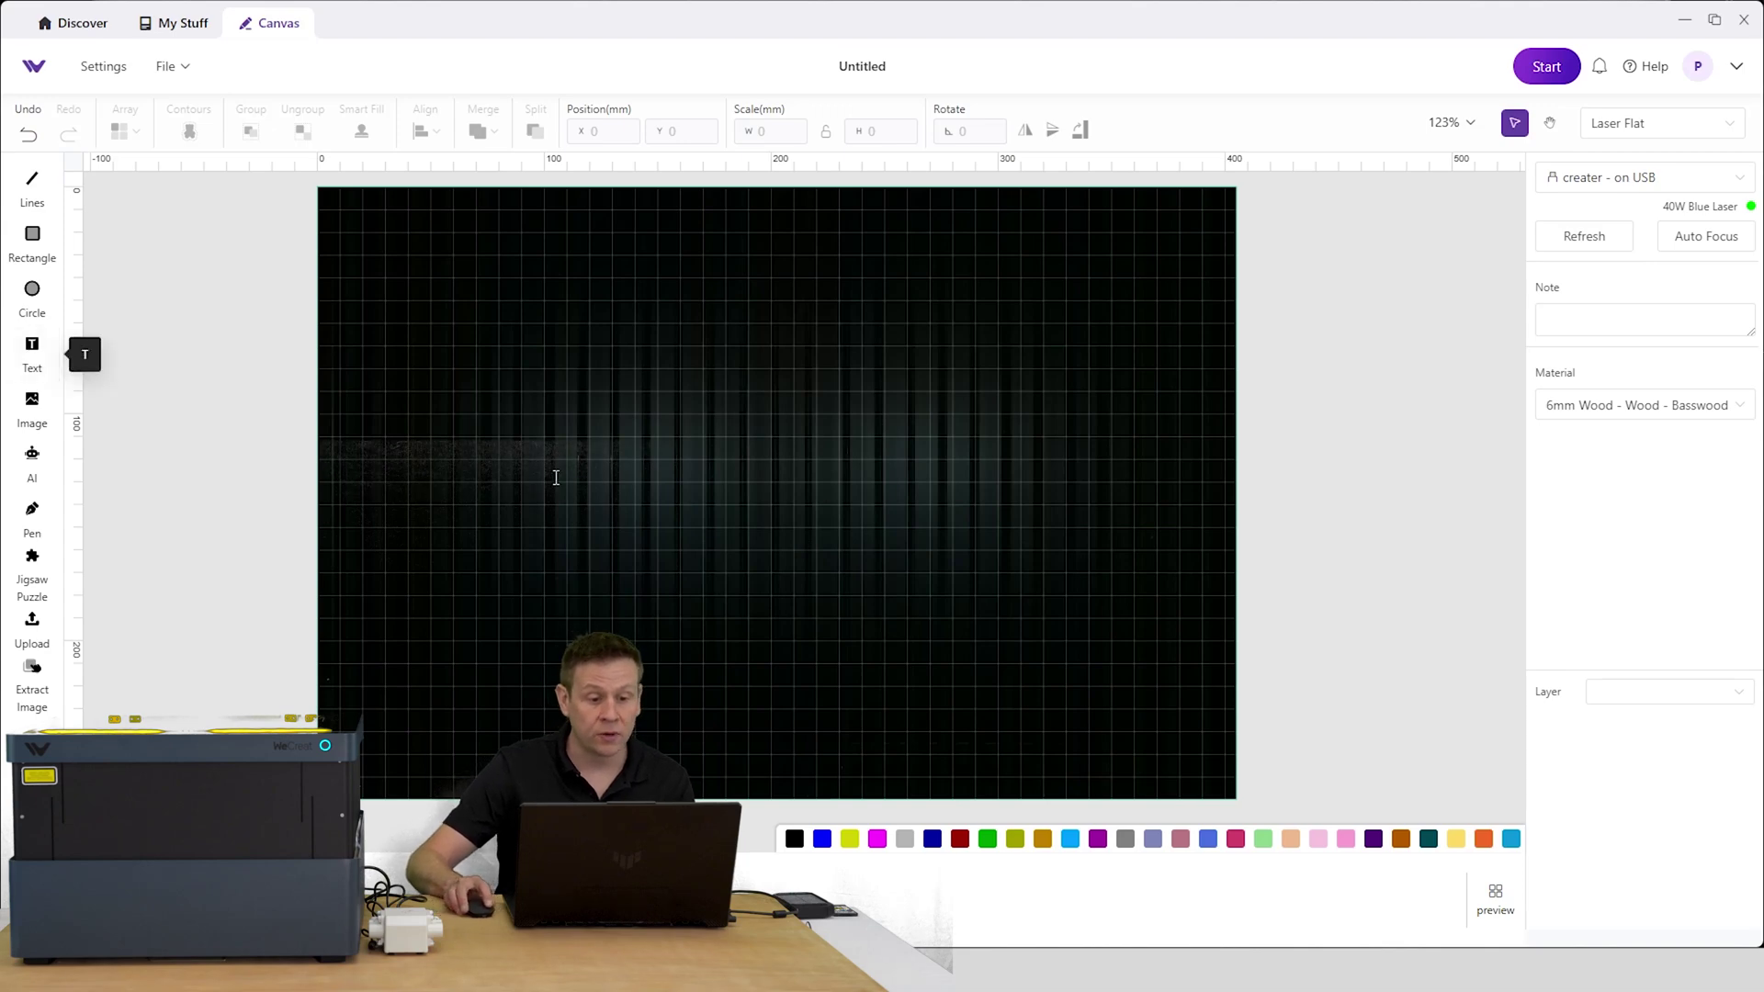
click(544, 387)
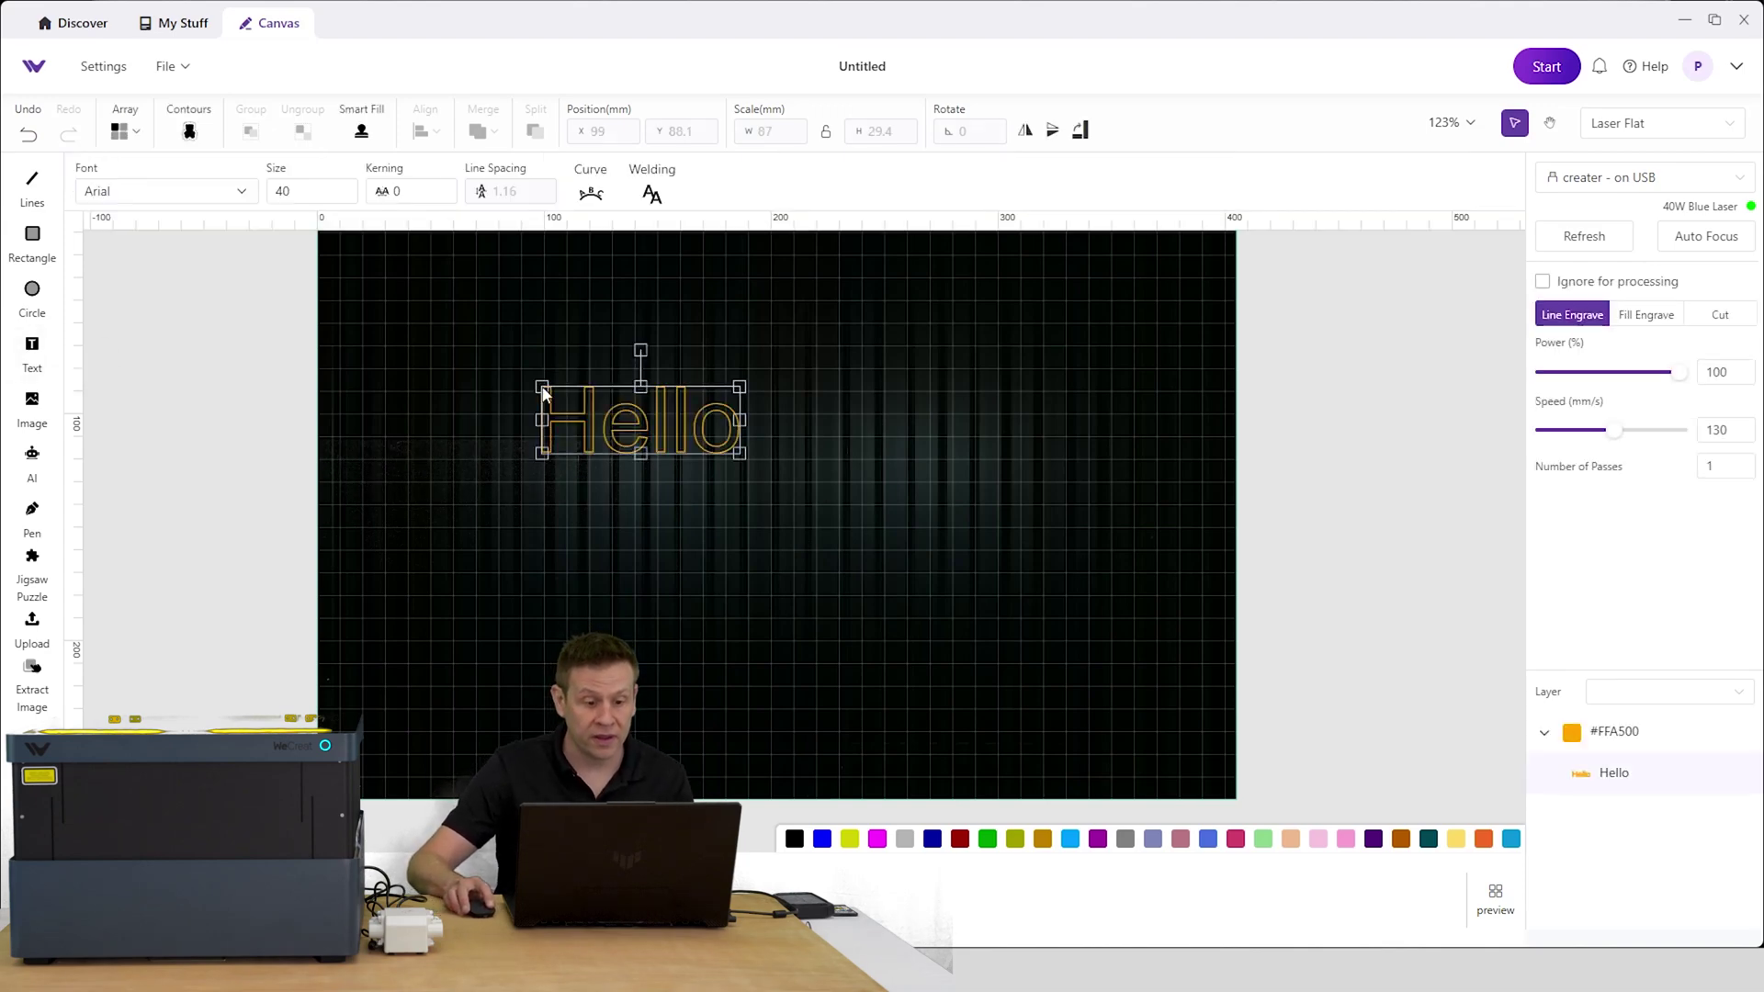
double_click(625, 422)
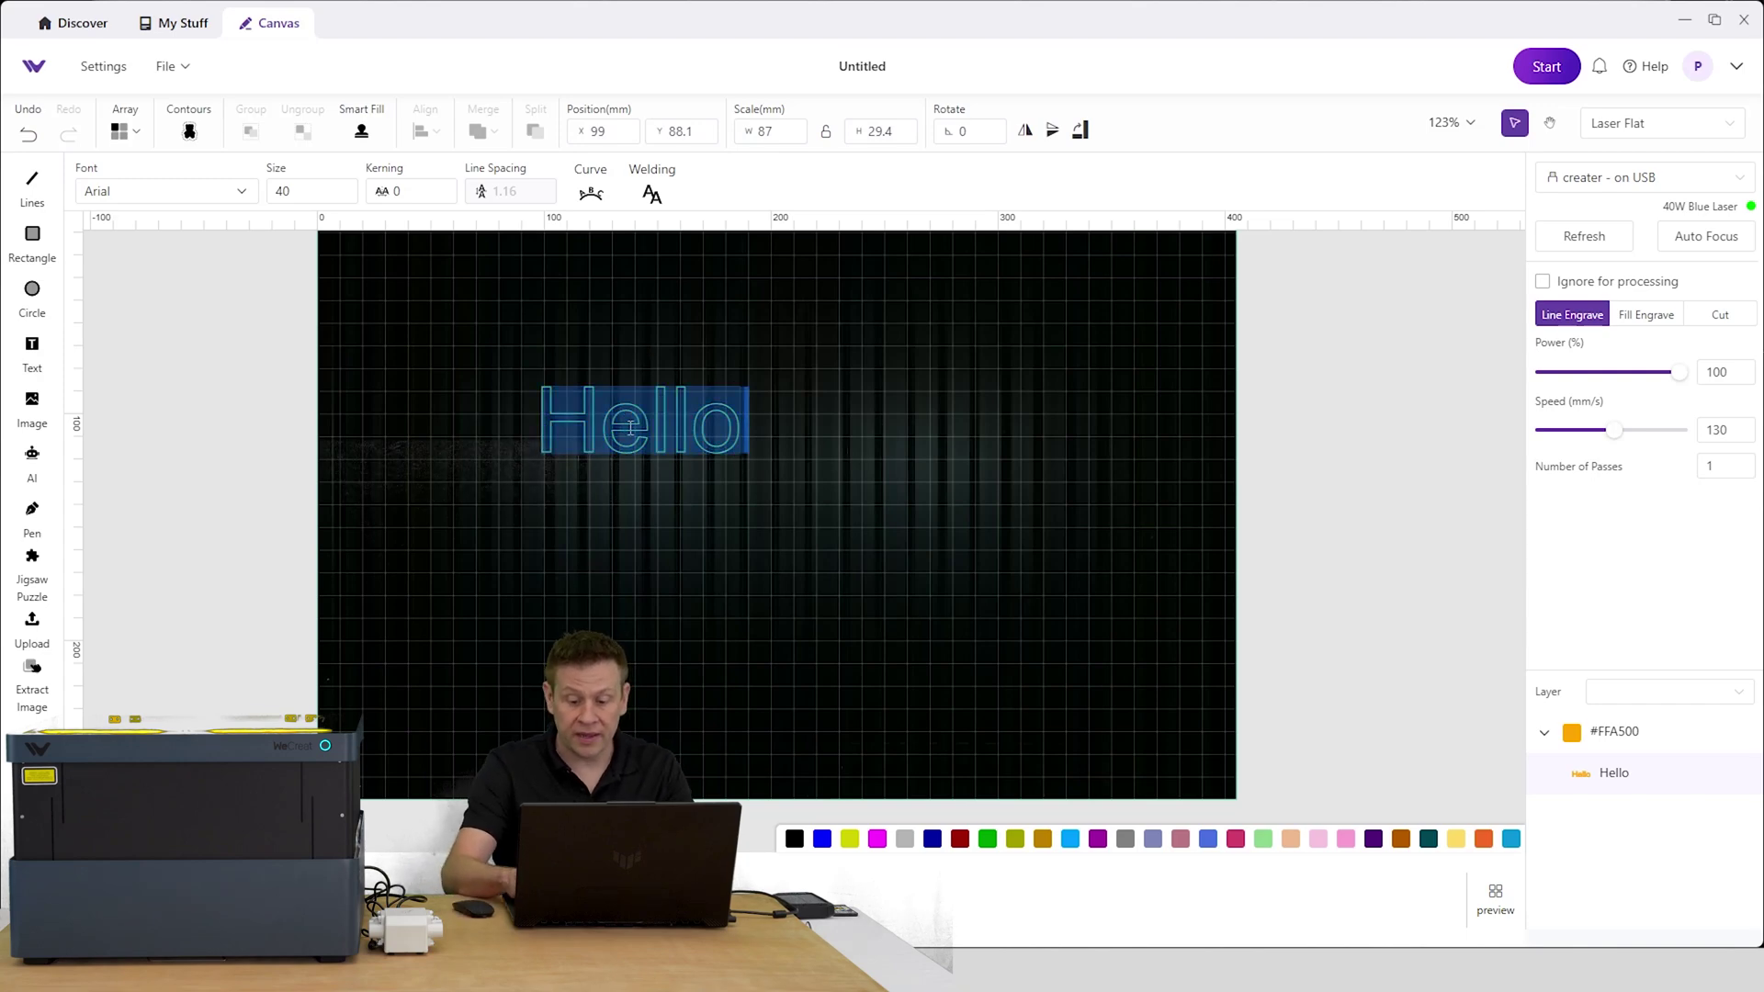
key(BackSpace)
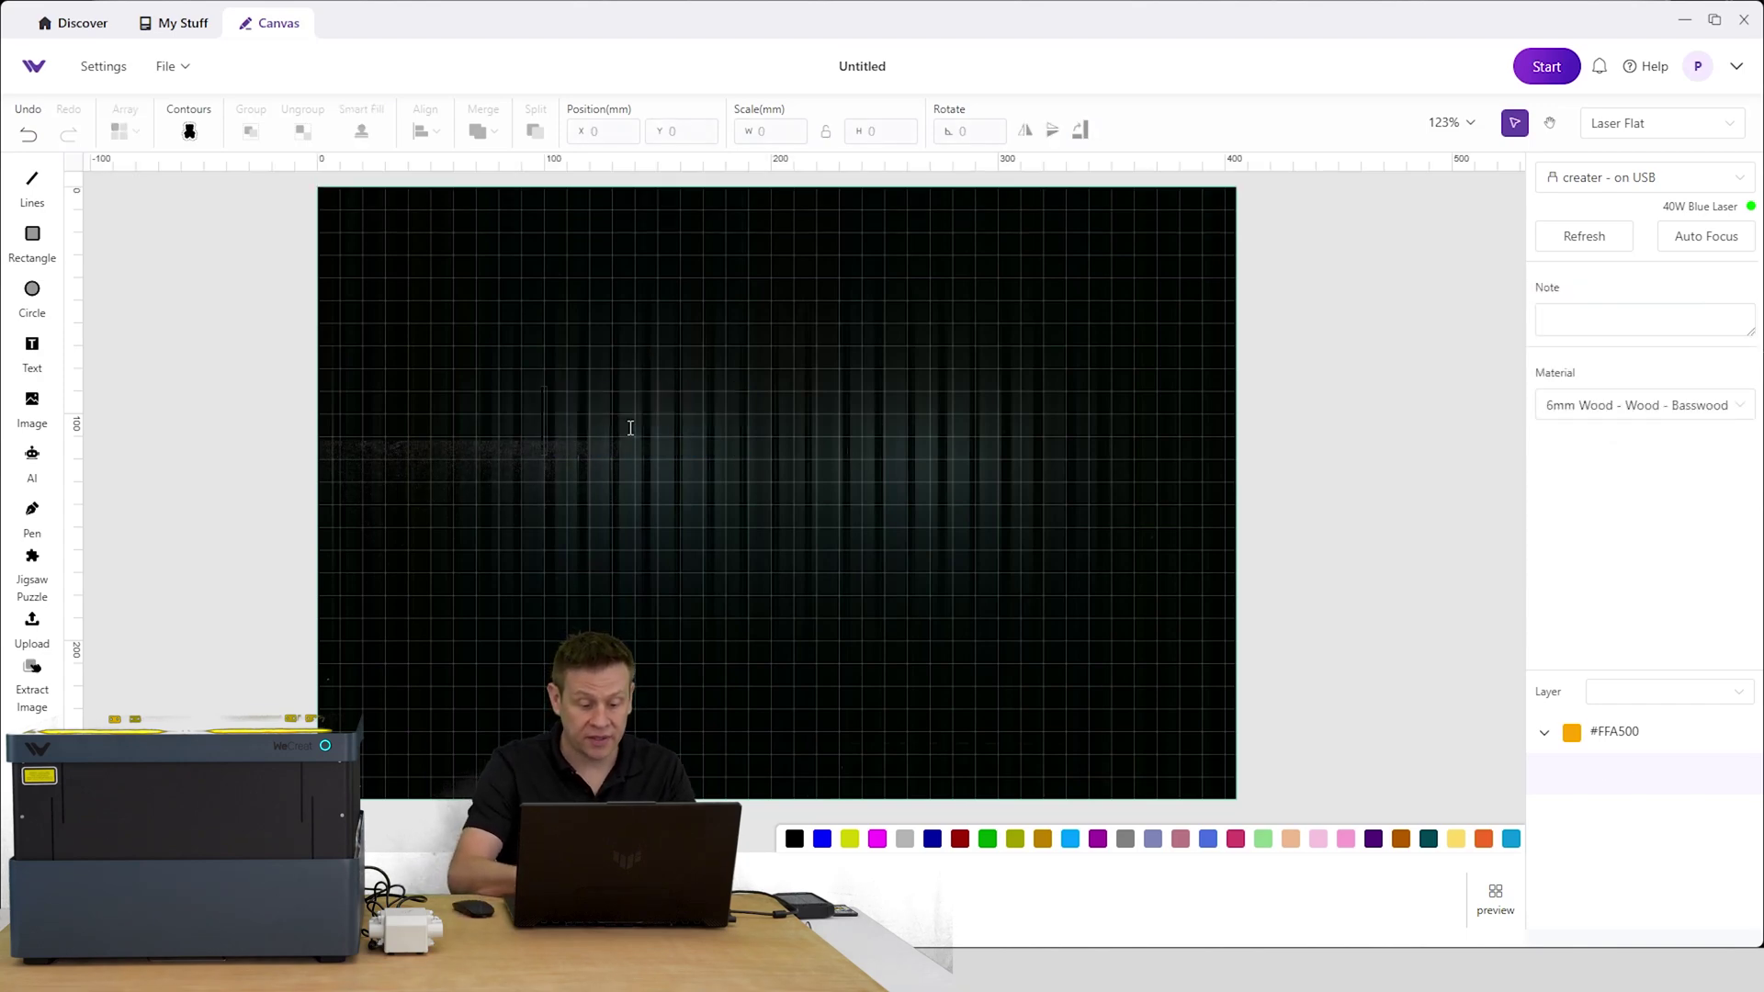
text(T)
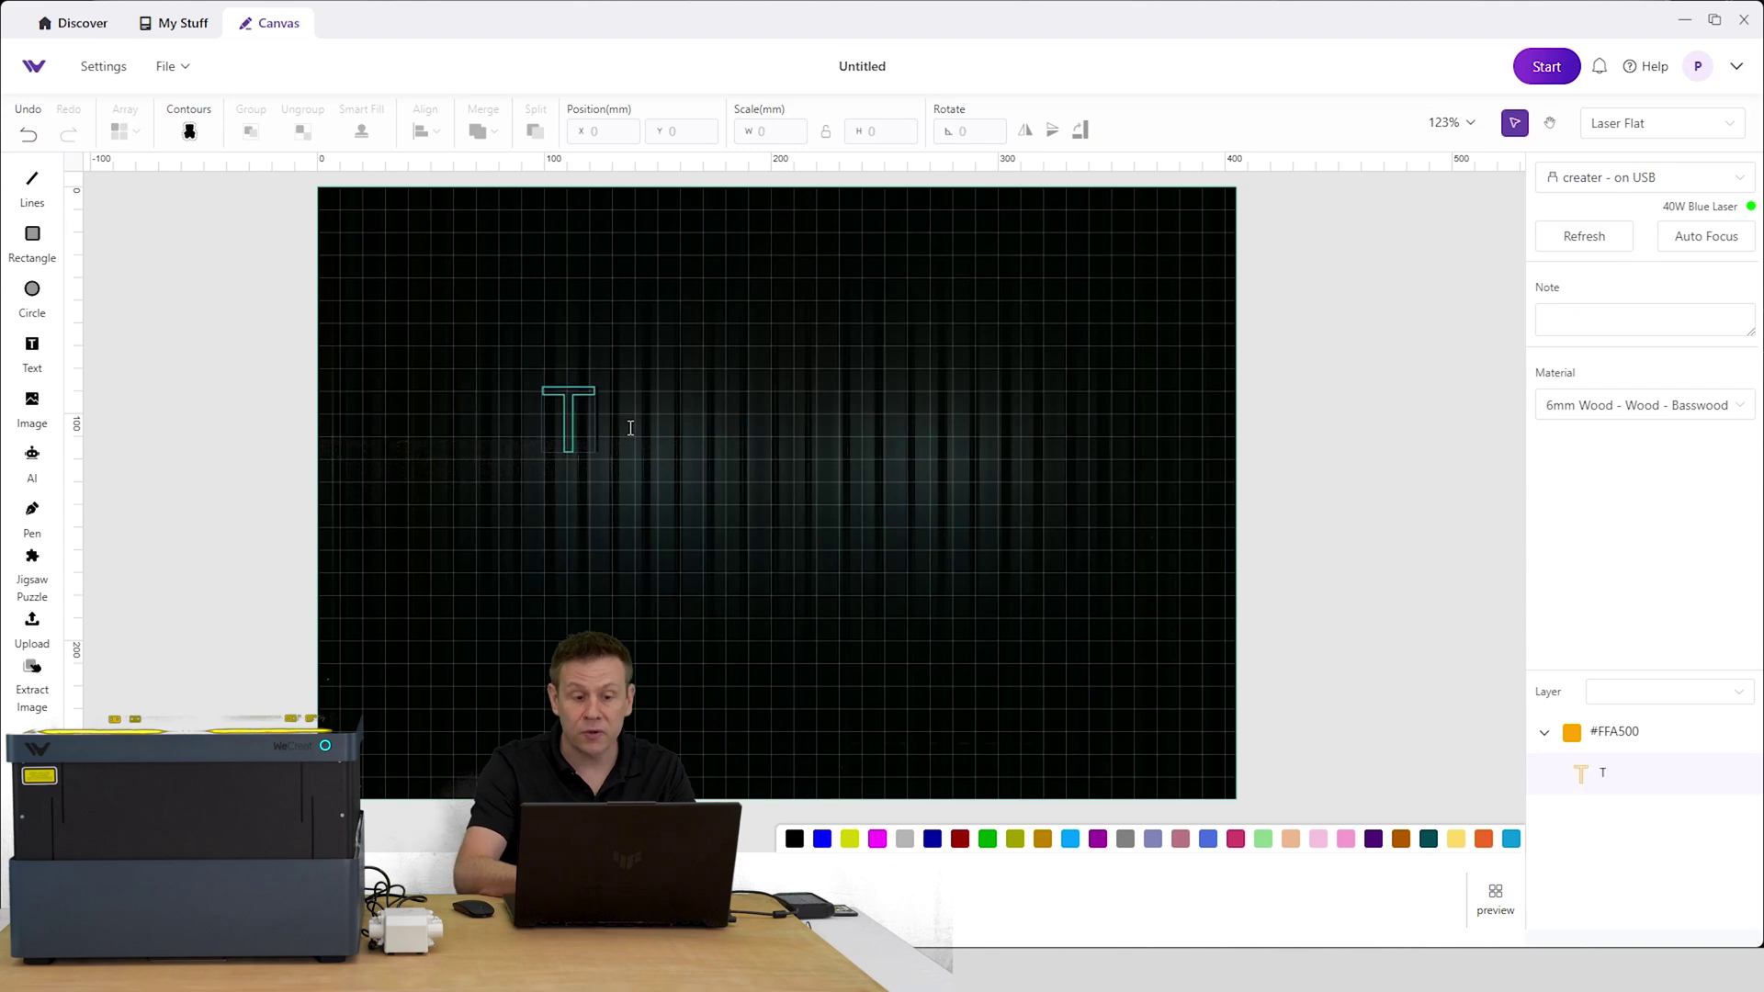
text(he Laser Channel)
click(232, 397)
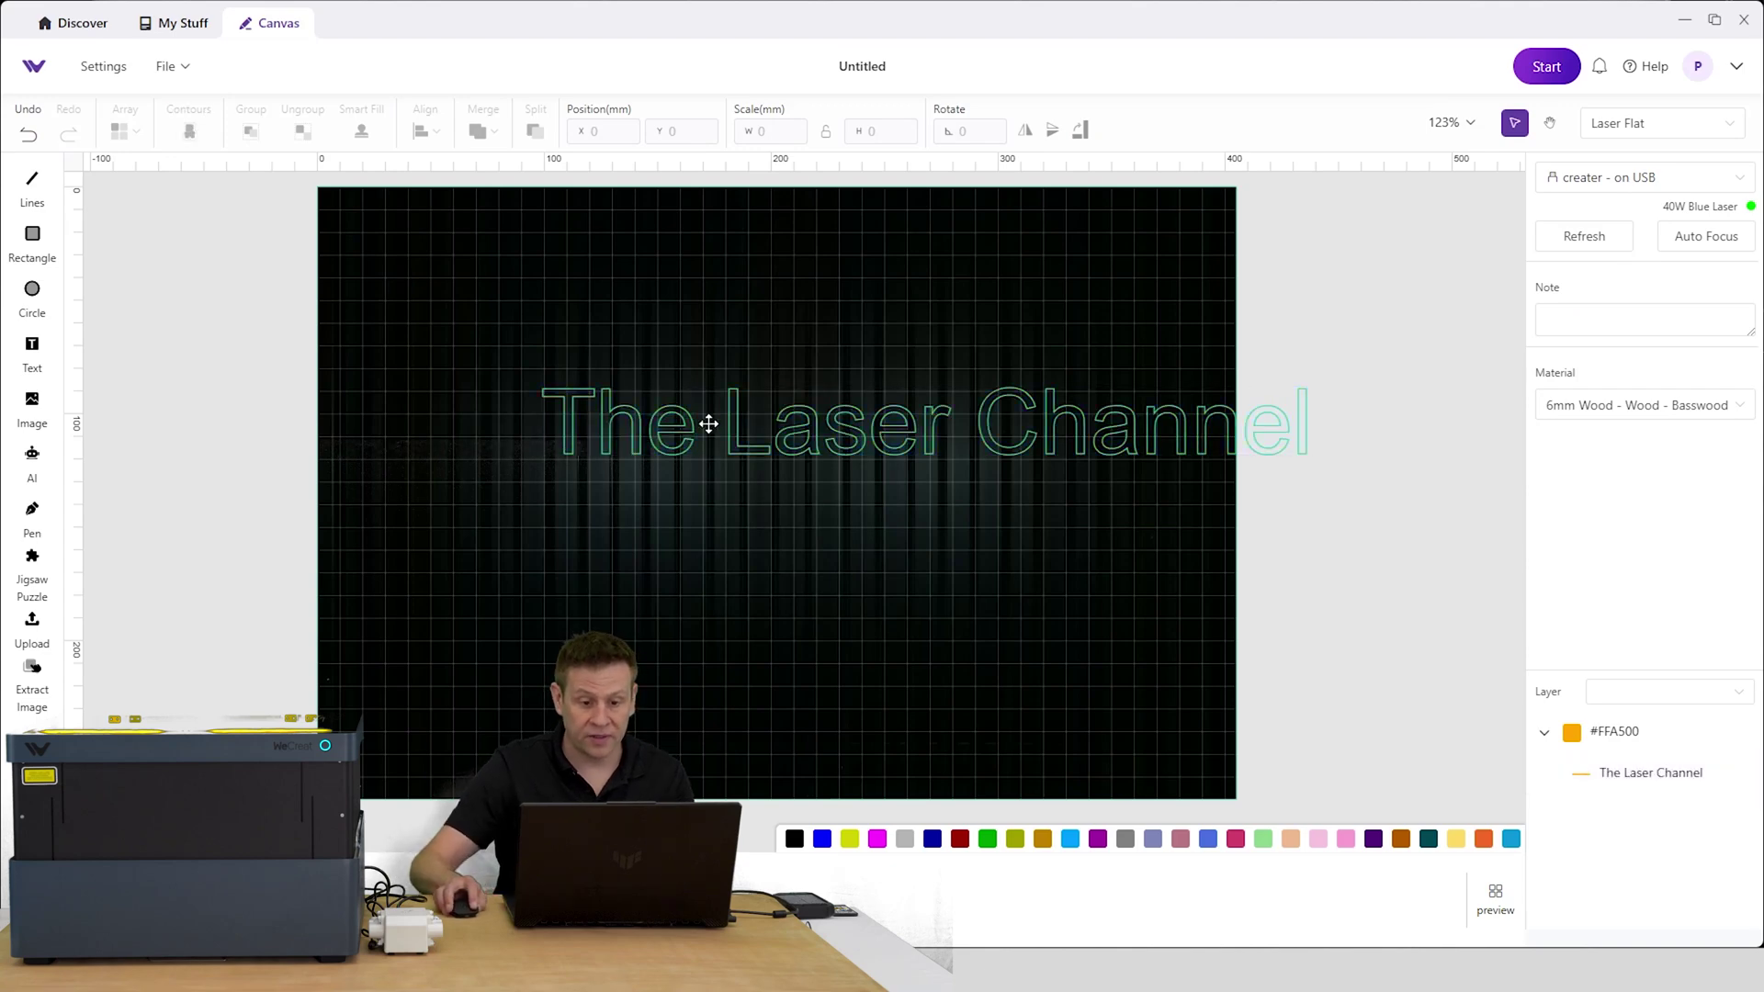
Move the text to about X 20.1 mm, Y 62.2 mm on the work area and set its font size to 20
click(794, 428)
drag(905, 436, 722, 377)
click(314, 190)
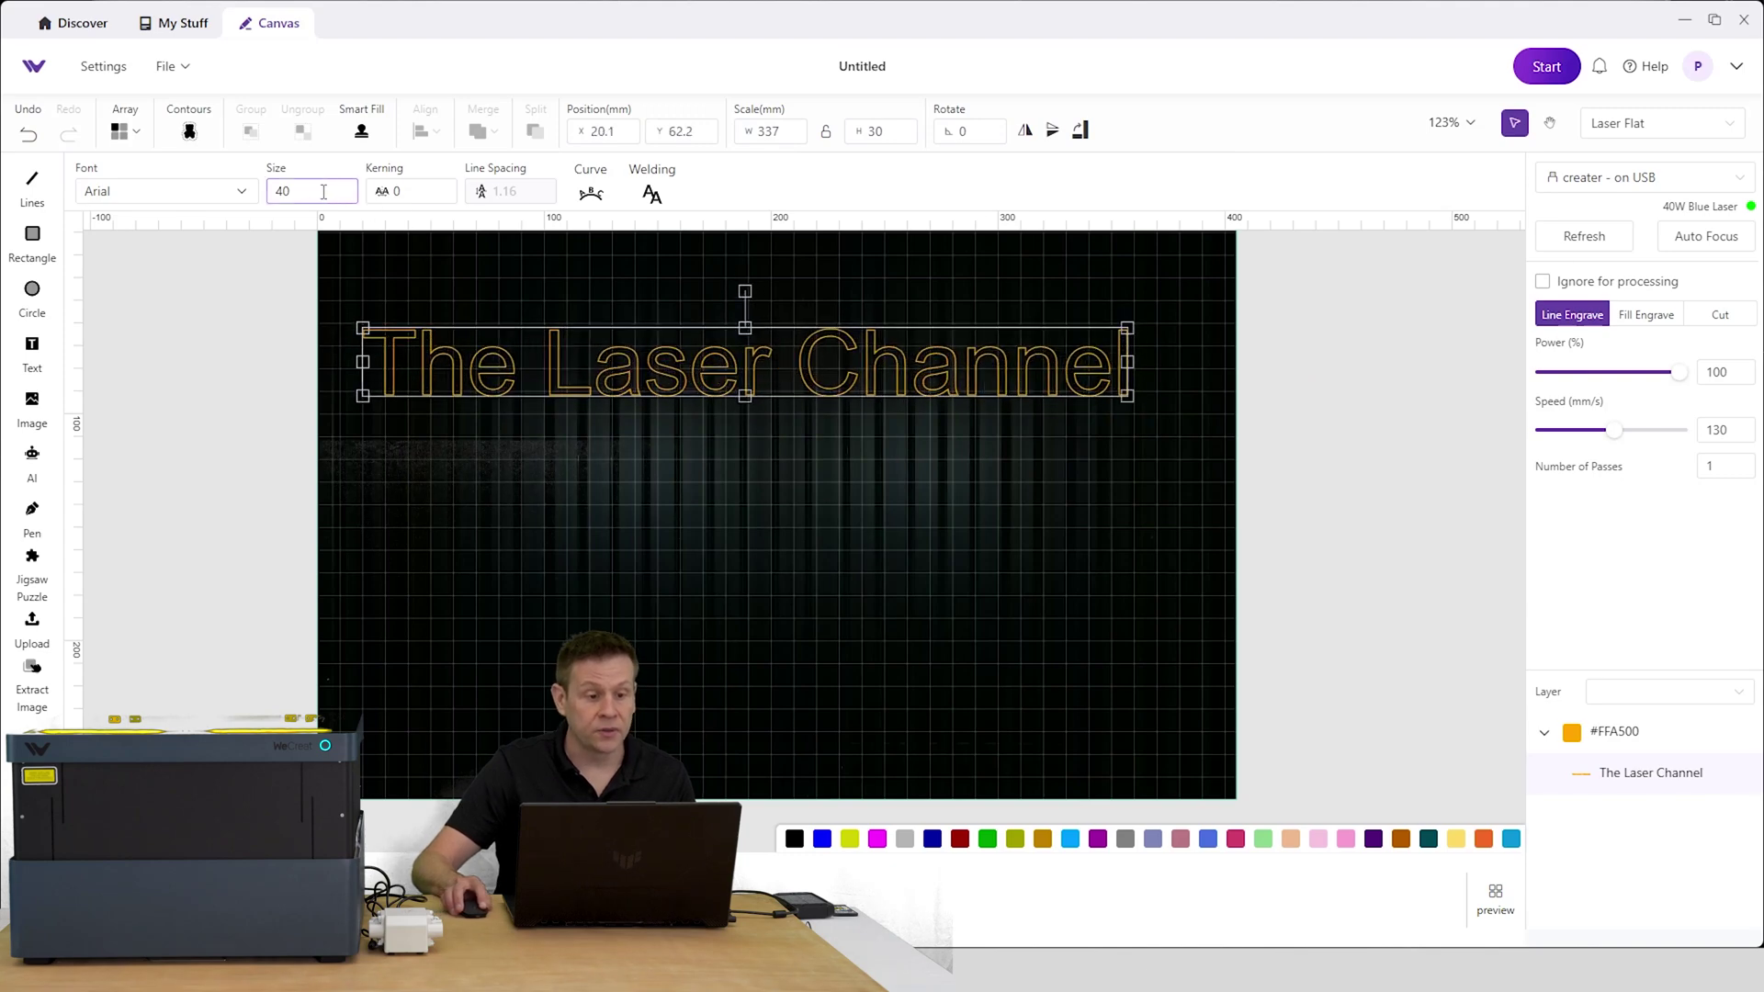
text(20)
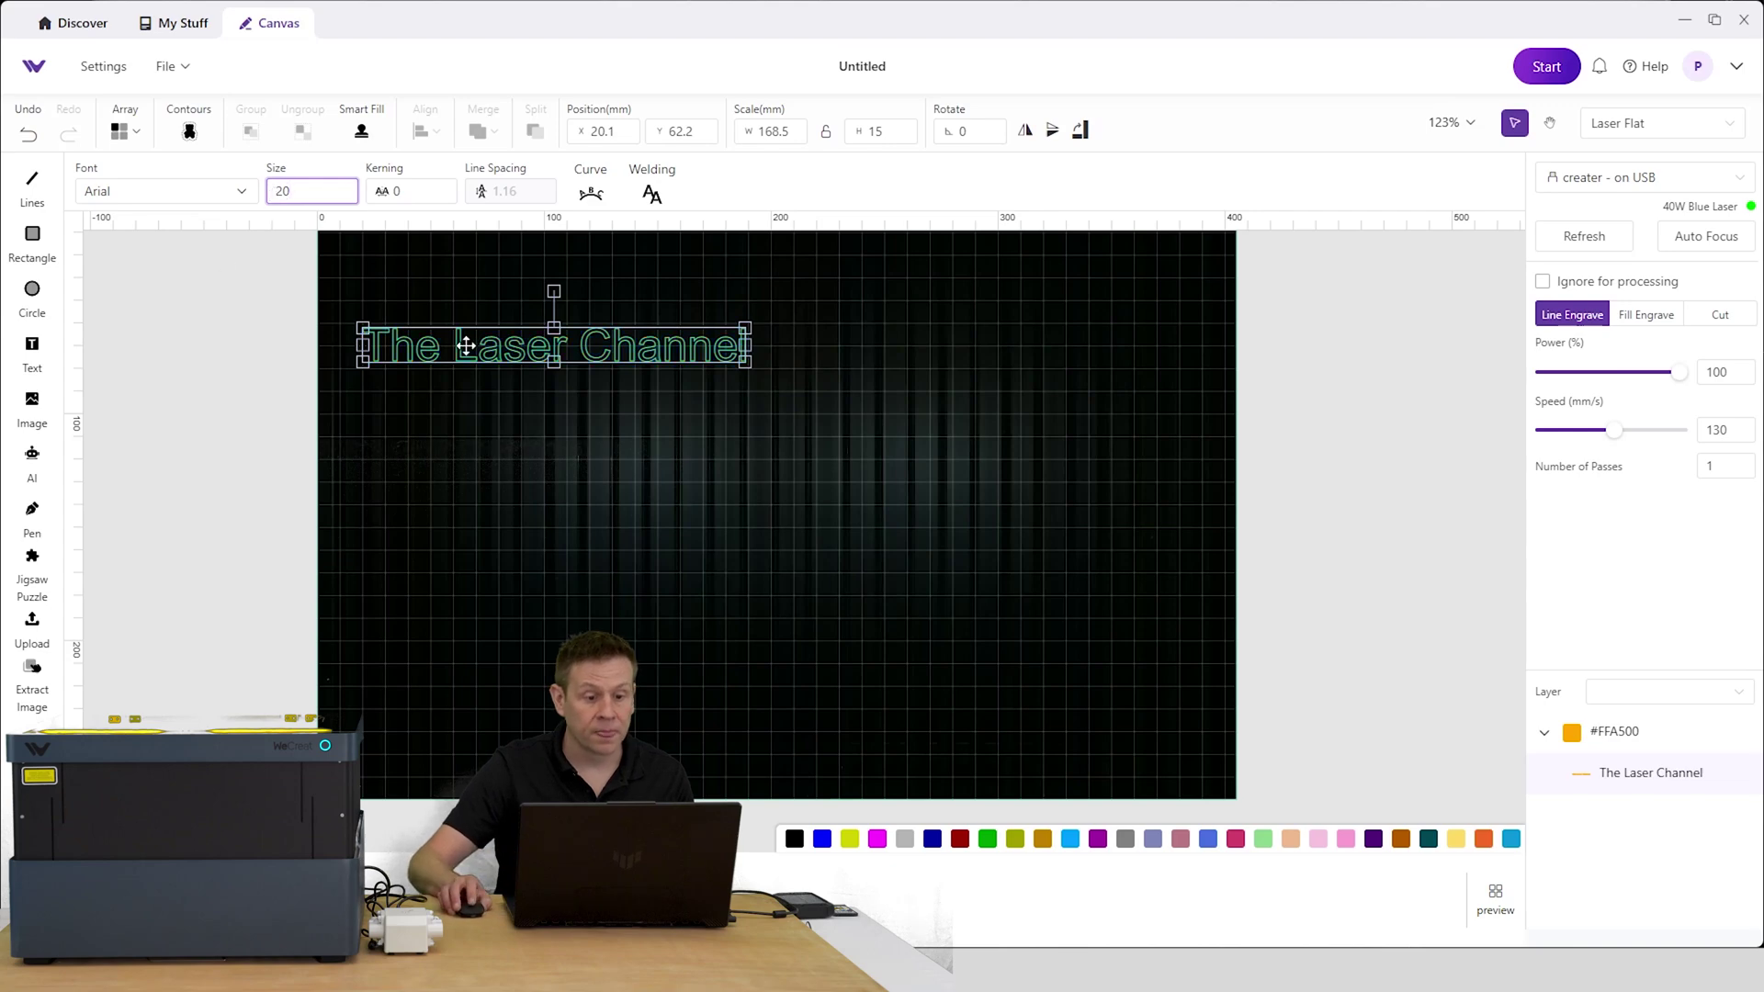
Change the text's font to Rampart One and set its processing mode to Fill Engrave
scroll(465, 347, up, 4)
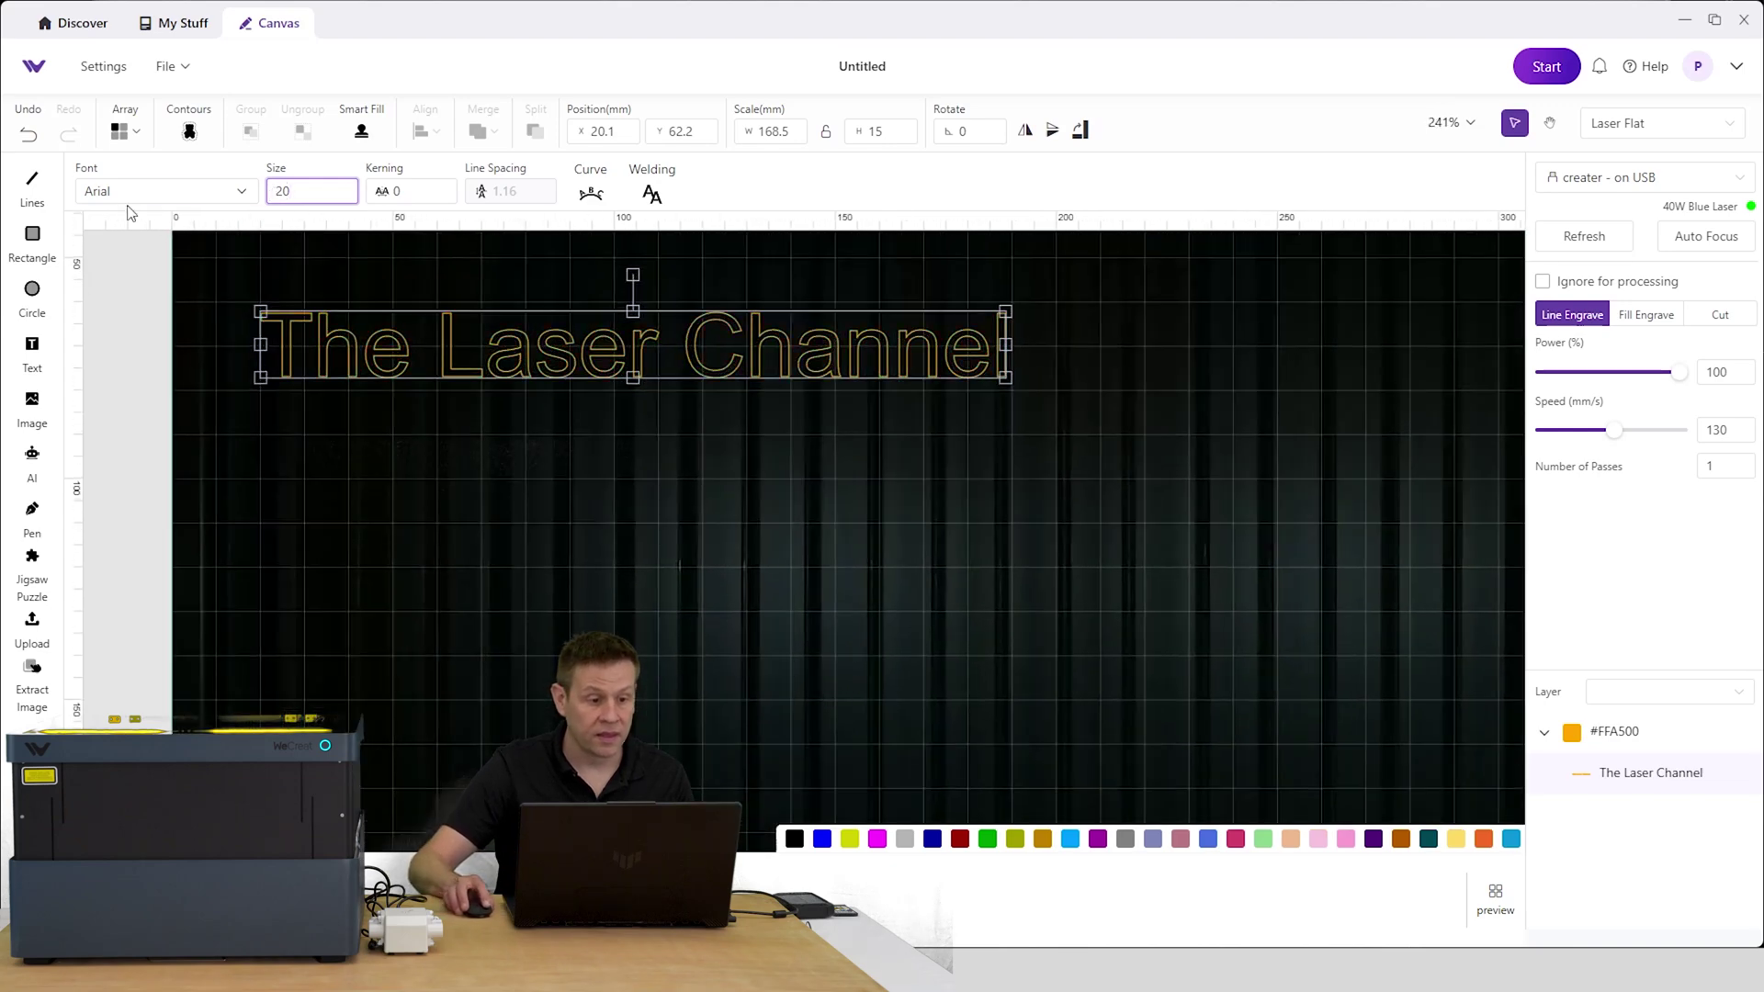
click(236, 197)
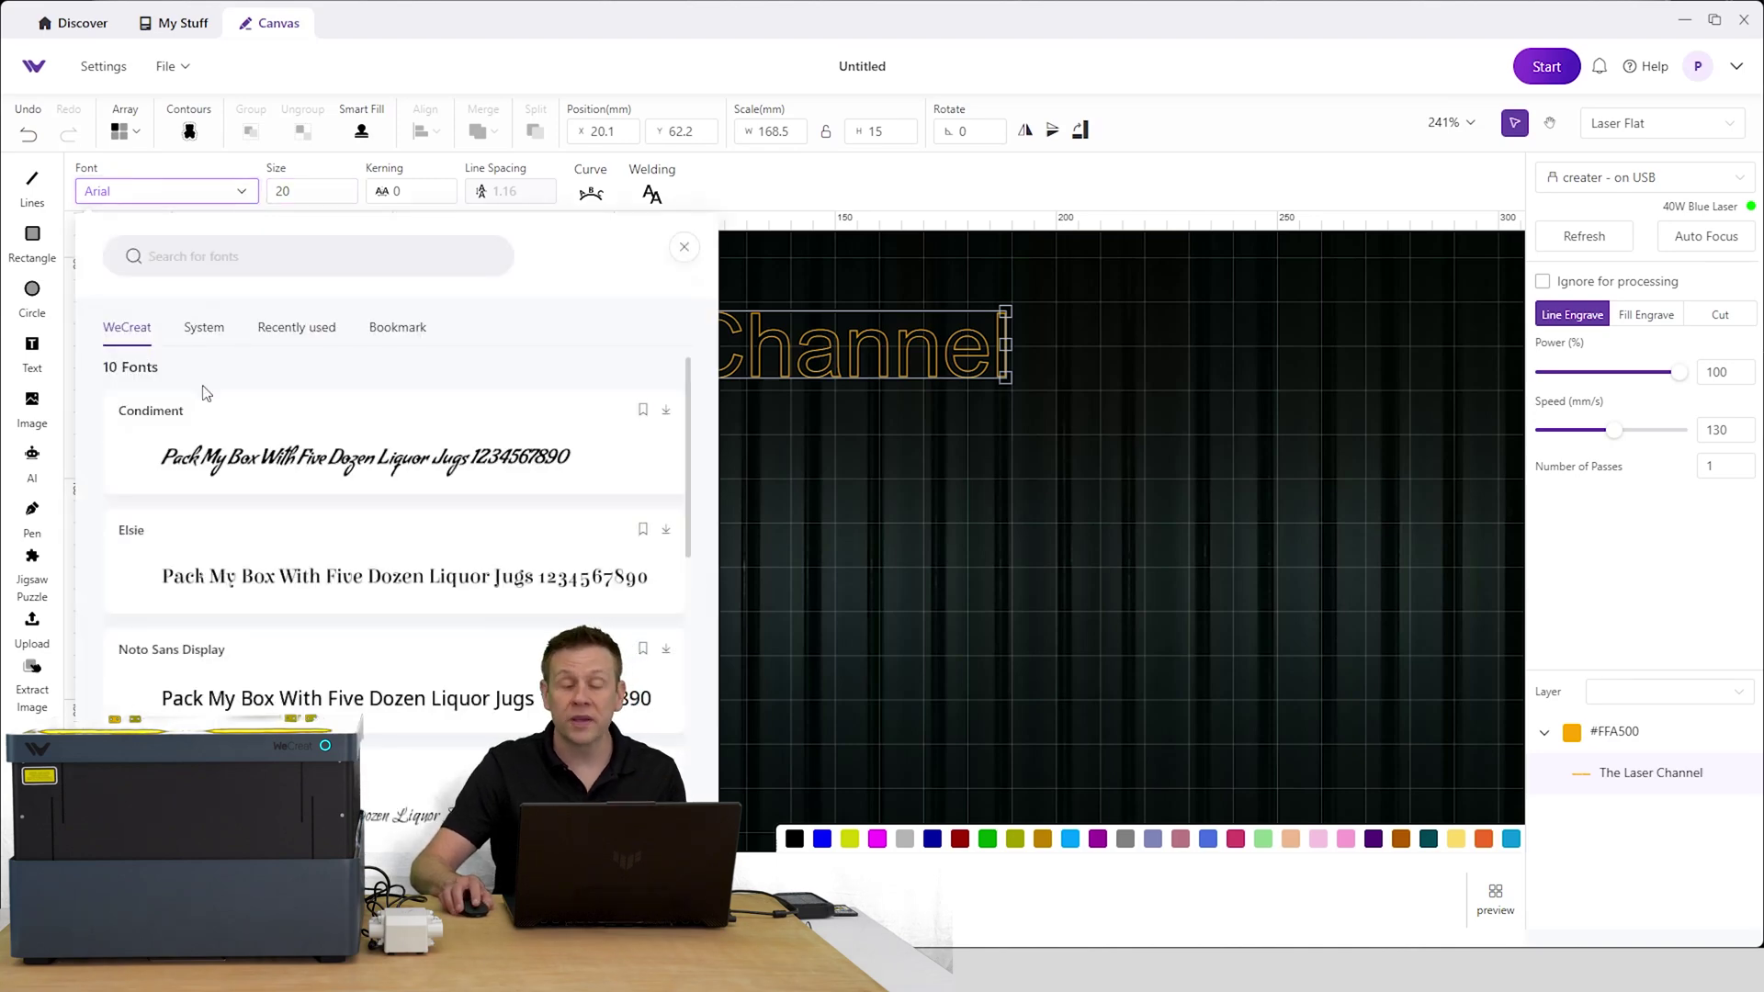
scroll(239, 469, down, 5)
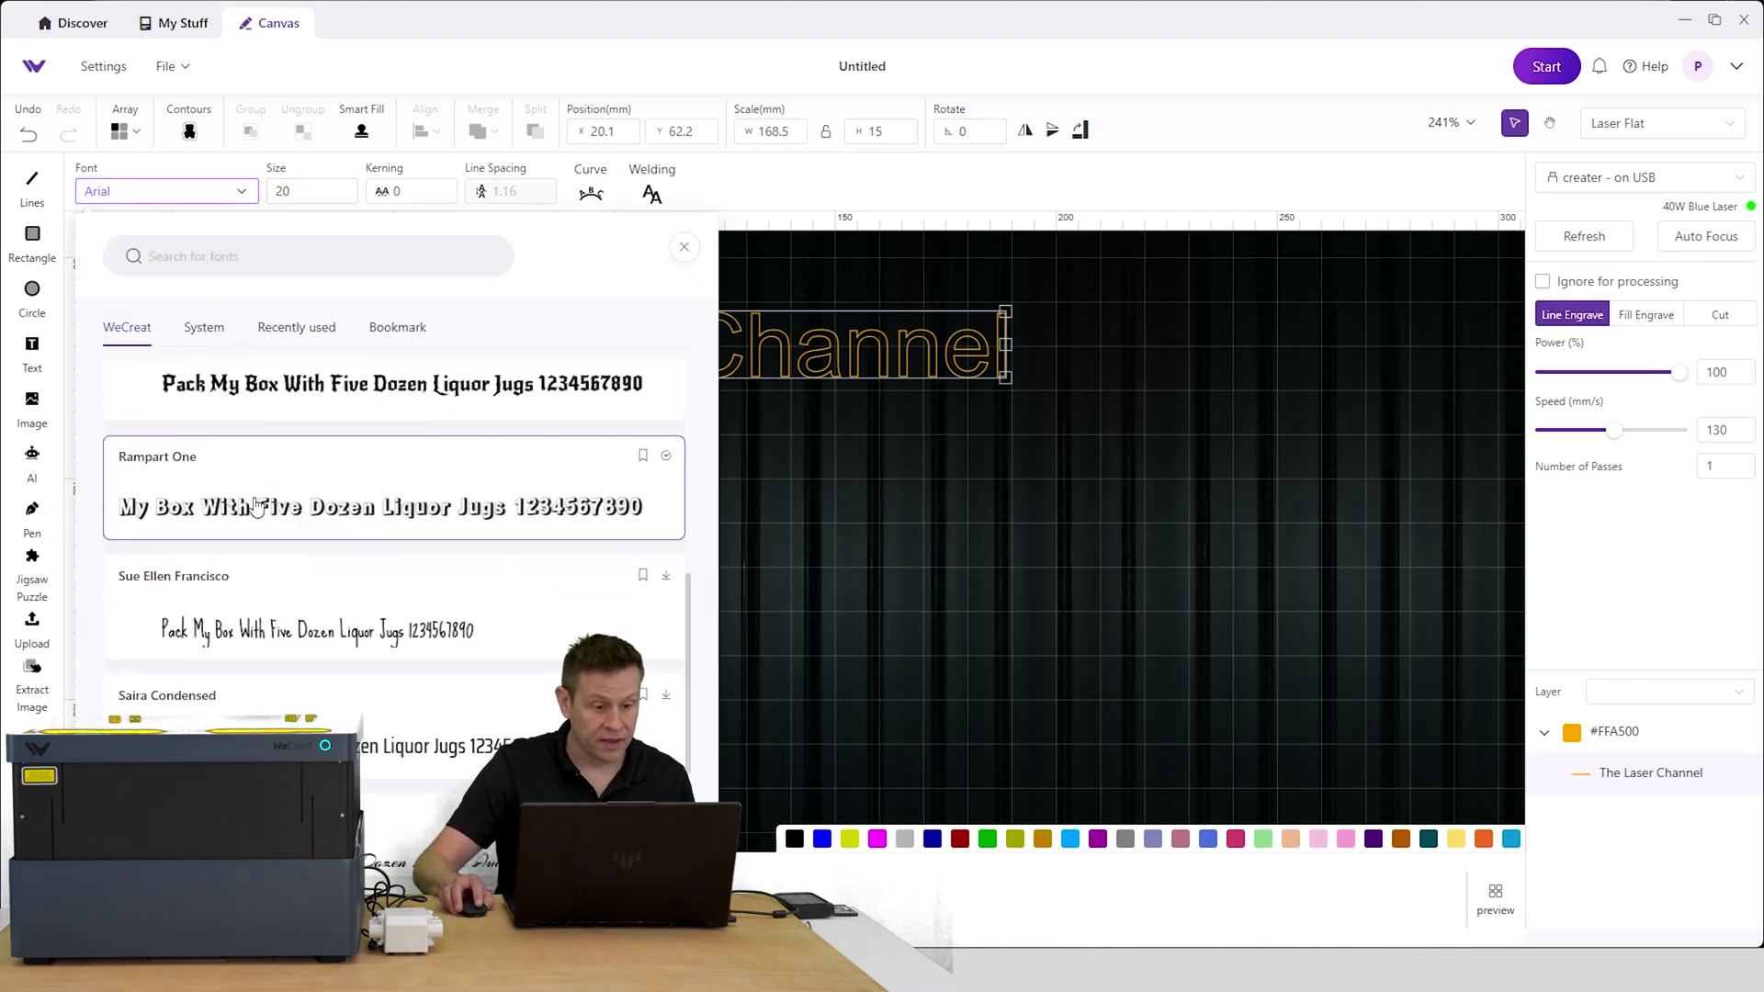
click(405, 522)
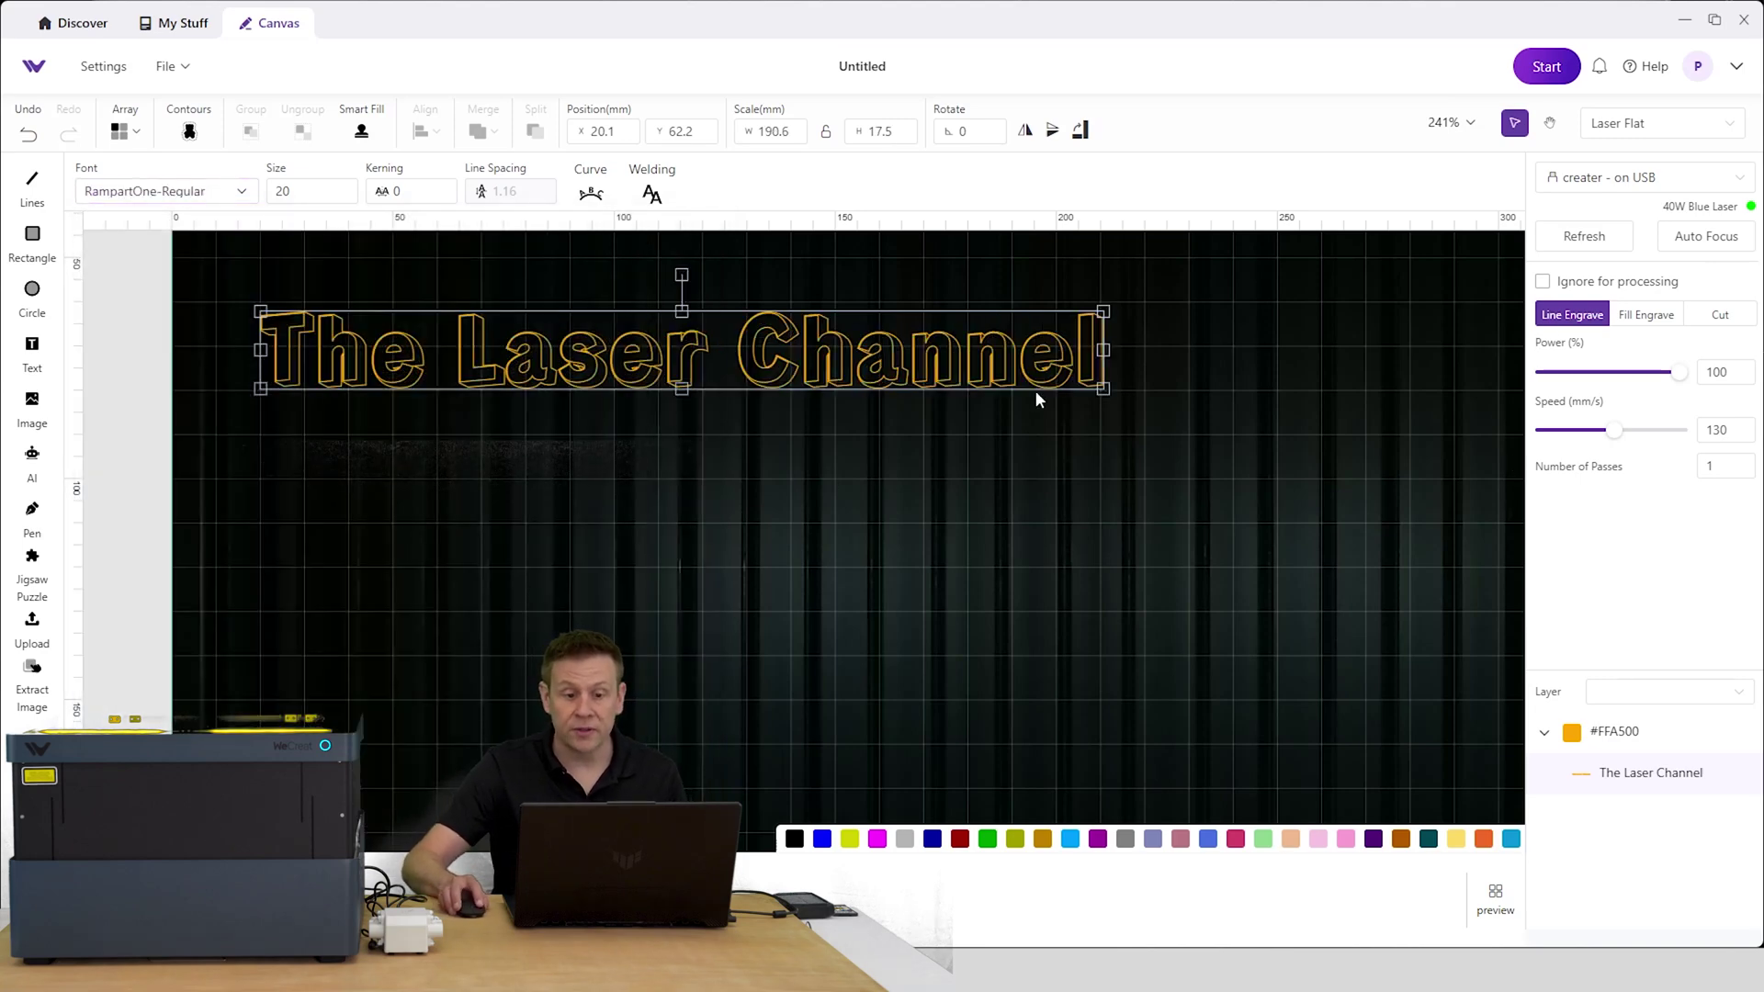
click(1644, 317)
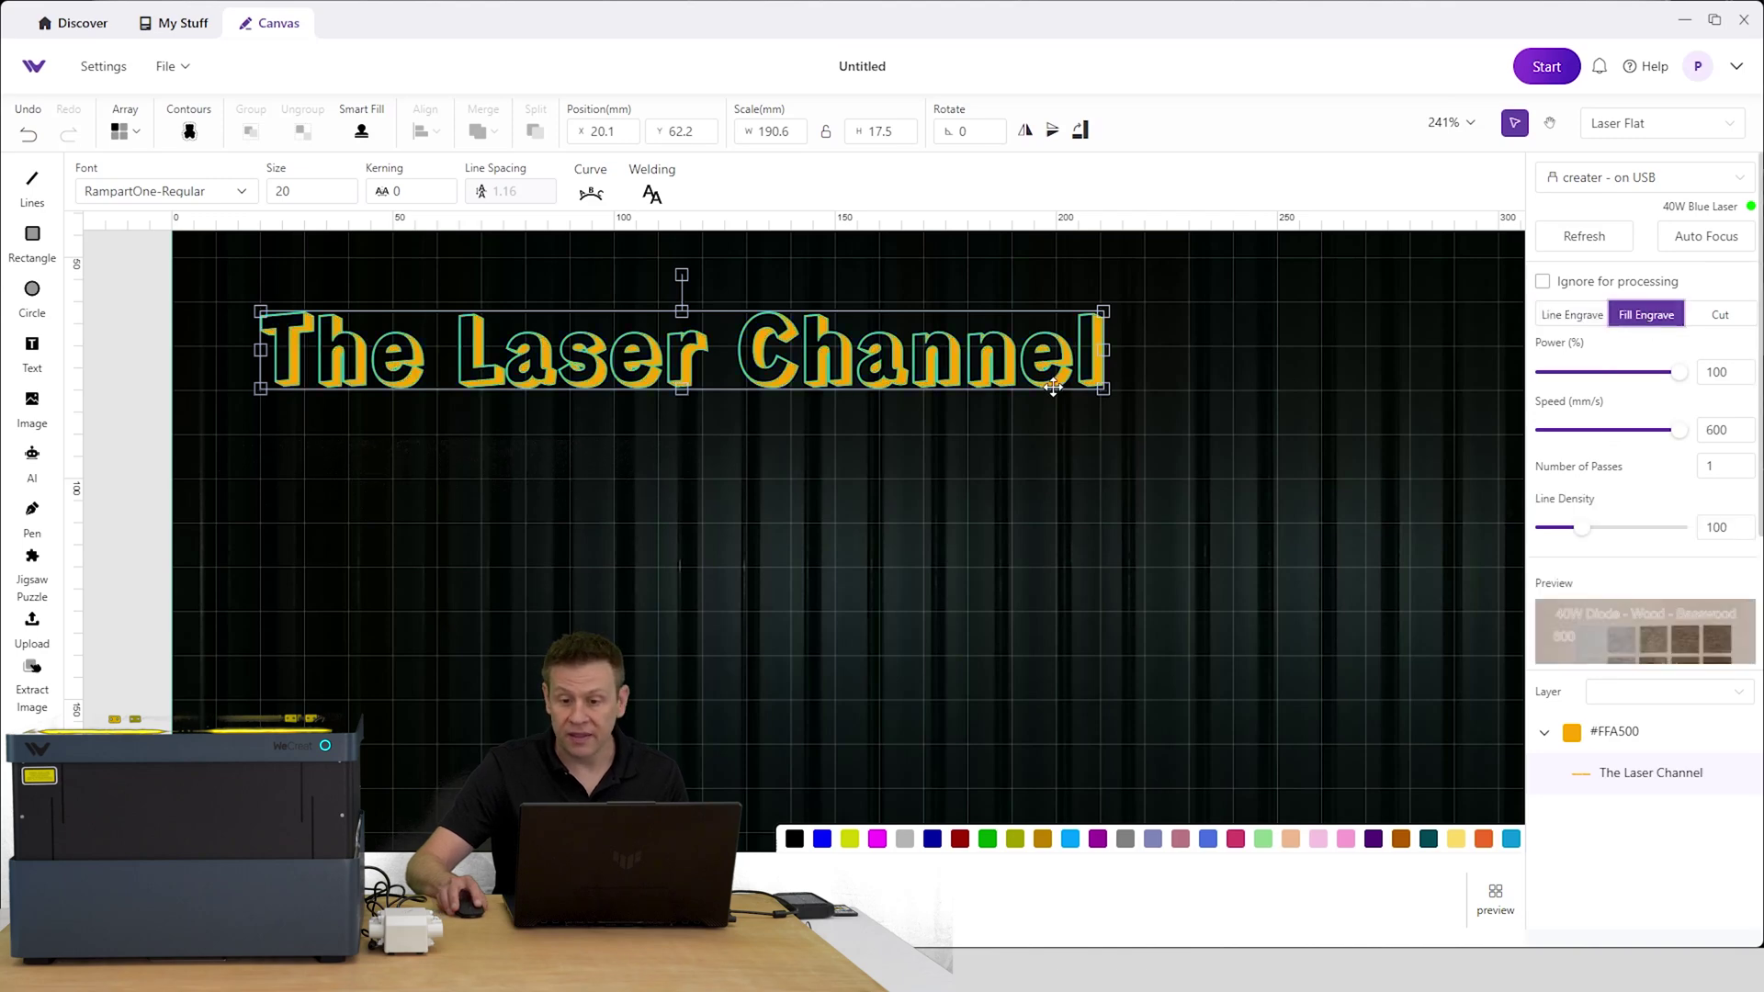
Create an outer contour around the text at a distance of 5.3 mm with rounded corners
click(189, 136)
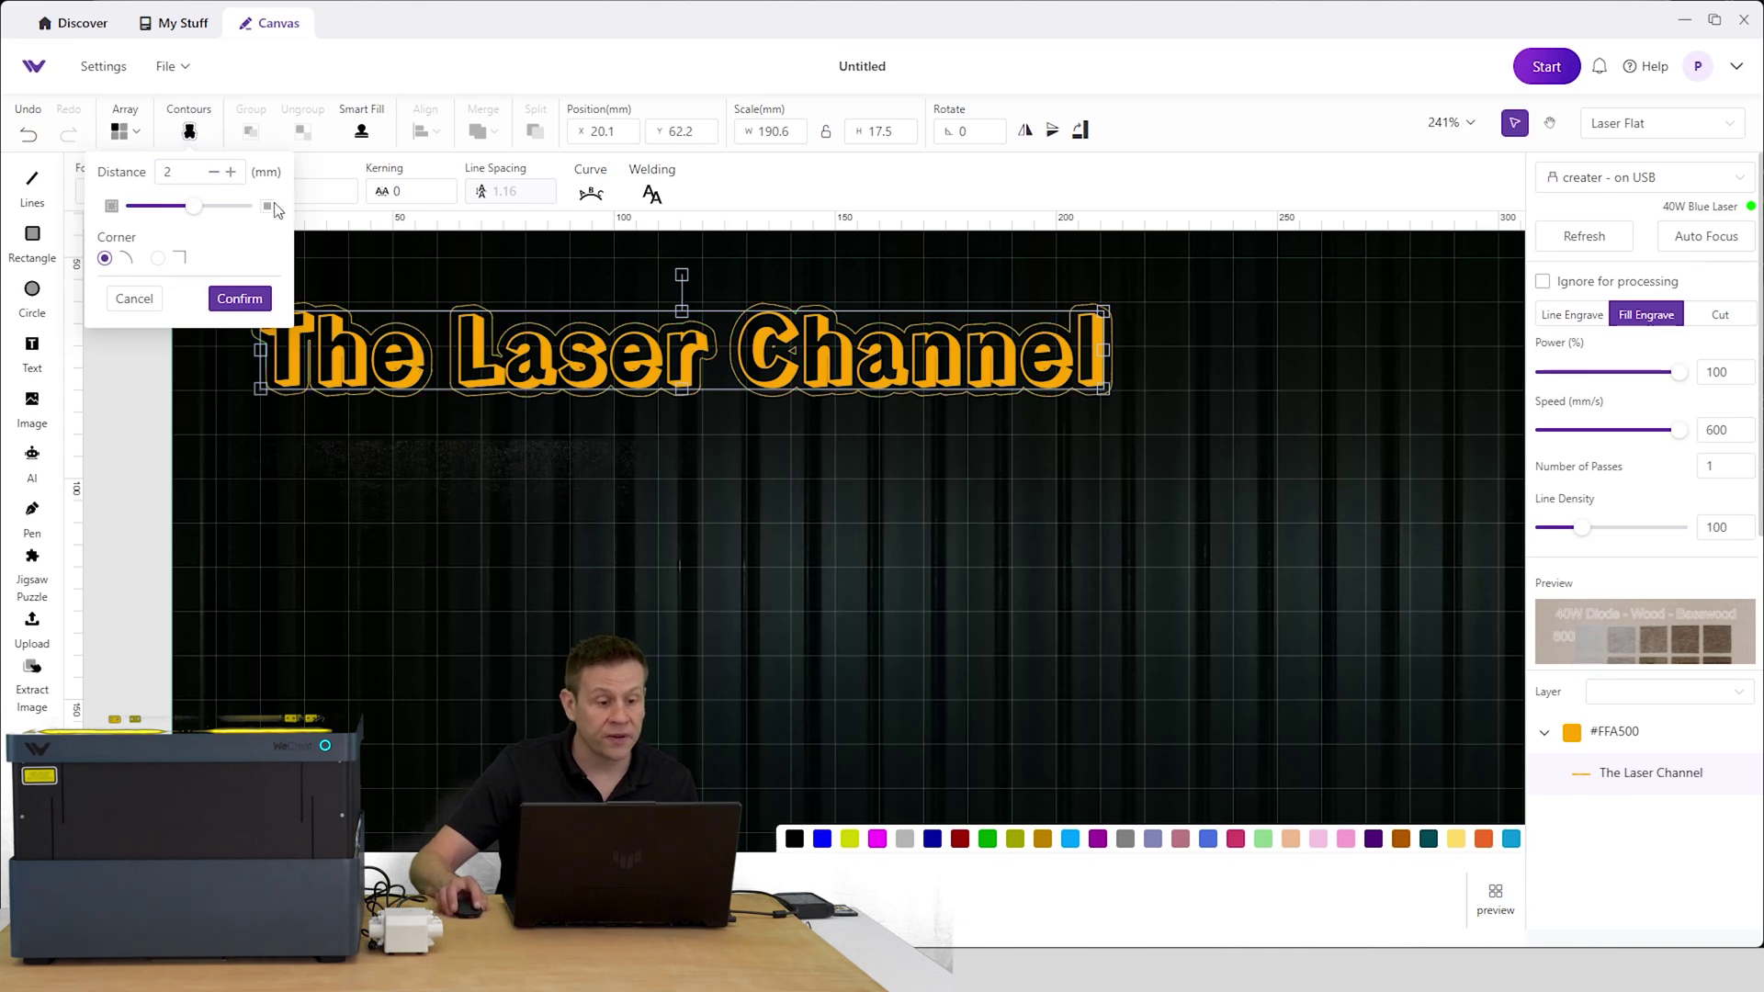
click(232, 173)
click(232, 173)
click(231, 172)
click(231, 173)
click(231, 173)
click(231, 172)
click(232, 173)
click(231, 172)
click(232, 173)
click(232, 172)
click(232, 173)
click(232, 172)
click(232, 172)
click(231, 173)
click(232, 173)
click(232, 173)
click(232, 172)
click(231, 173)
click(231, 173)
click(231, 172)
click(232, 172)
click(231, 173)
click(232, 173)
click(232, 173)
click(232, 173)
click(232, 172)
click(232, 173)
click(232, 172)
click(232, 173)
click(232, 173)
click(232, 173)
click(232, 173)
click(232, 172)
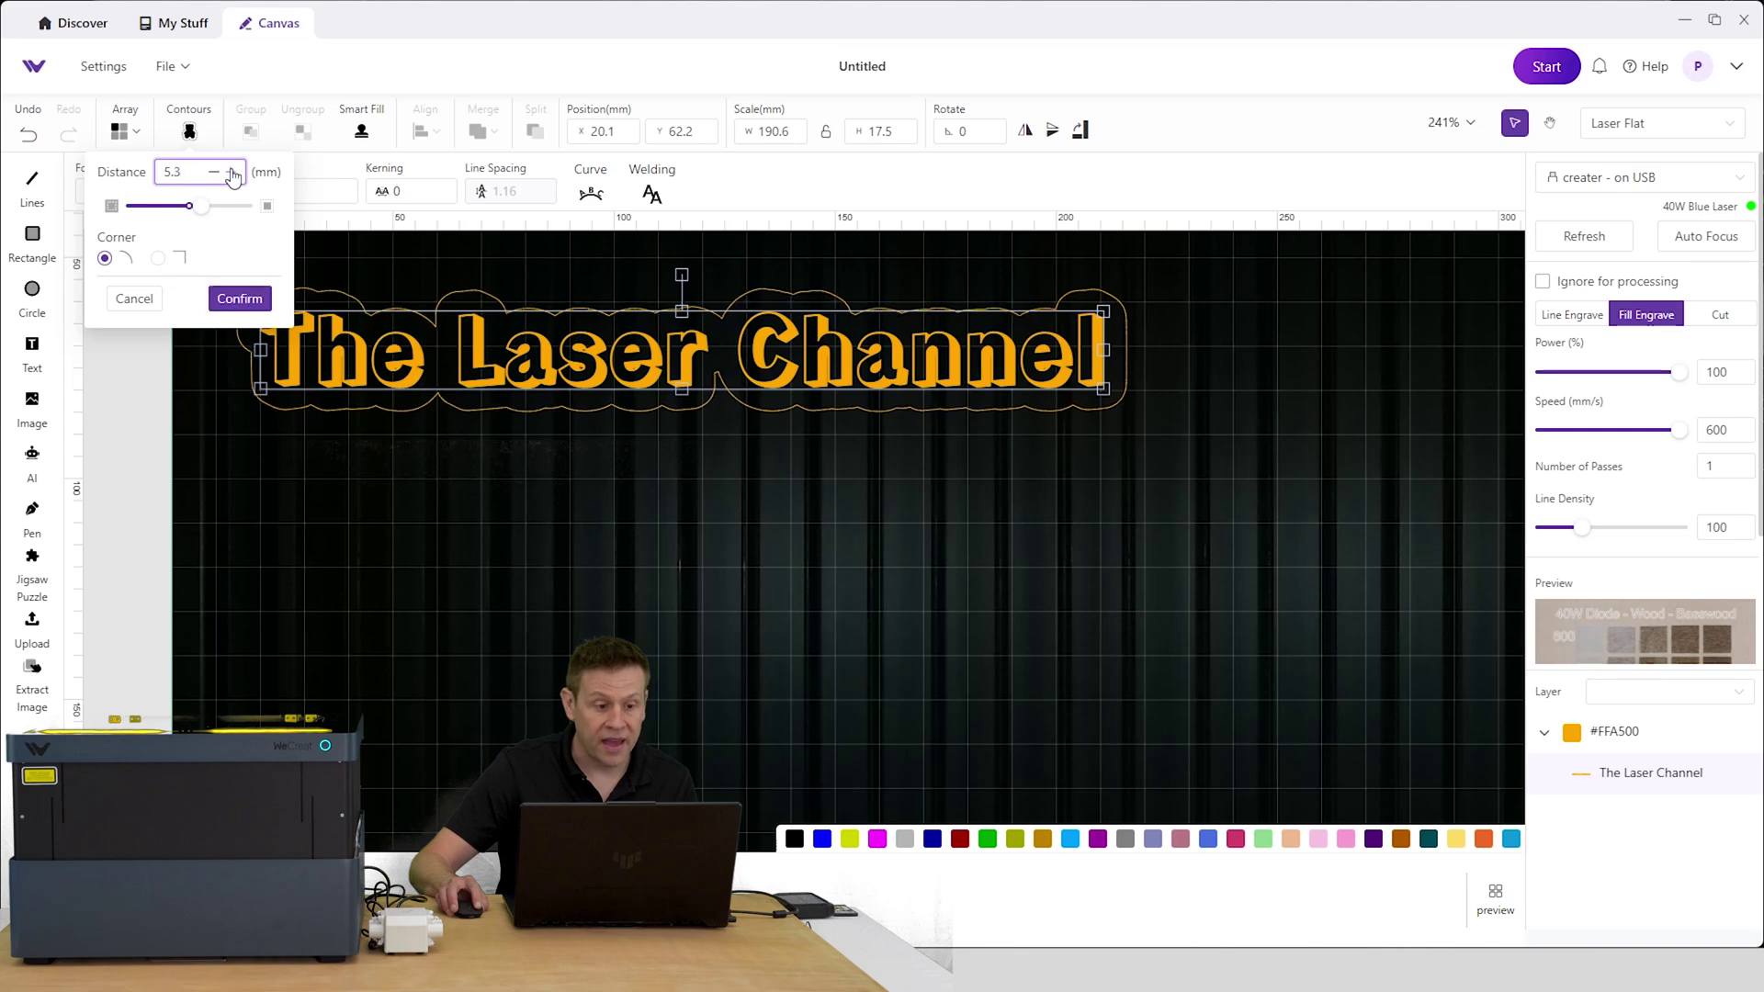
click(237, 299)
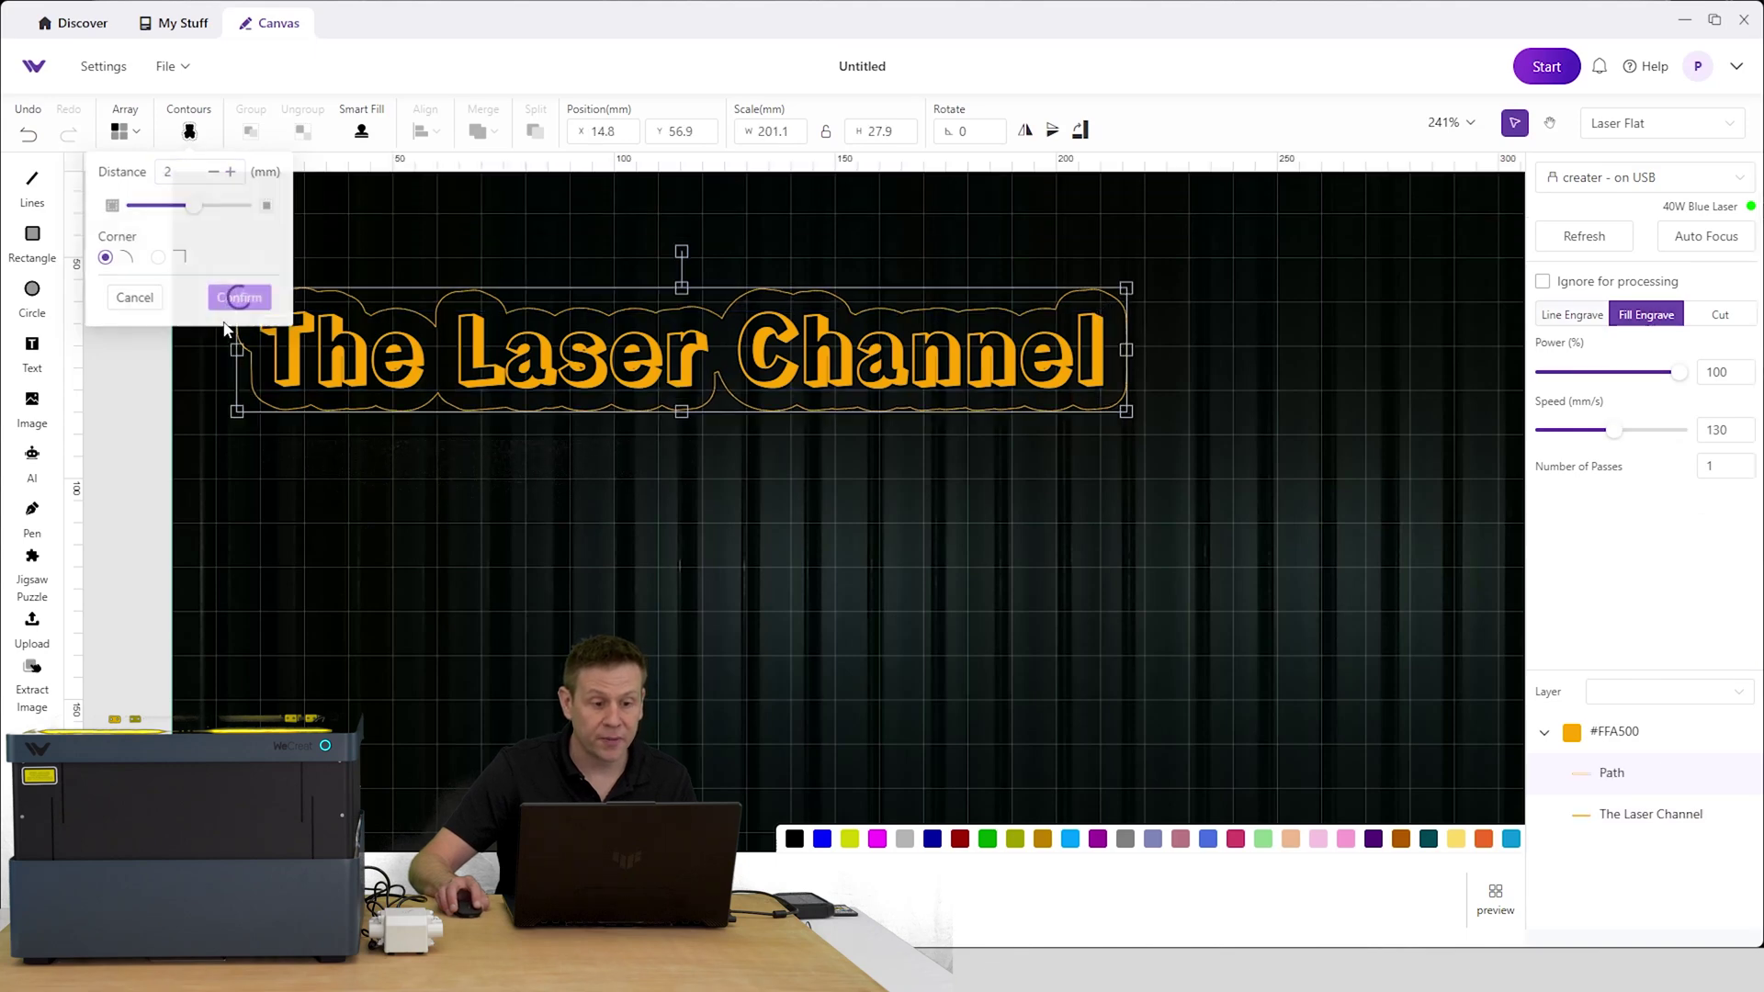
Set the contour path around the text to be processed as Cut
click(1126, 349)
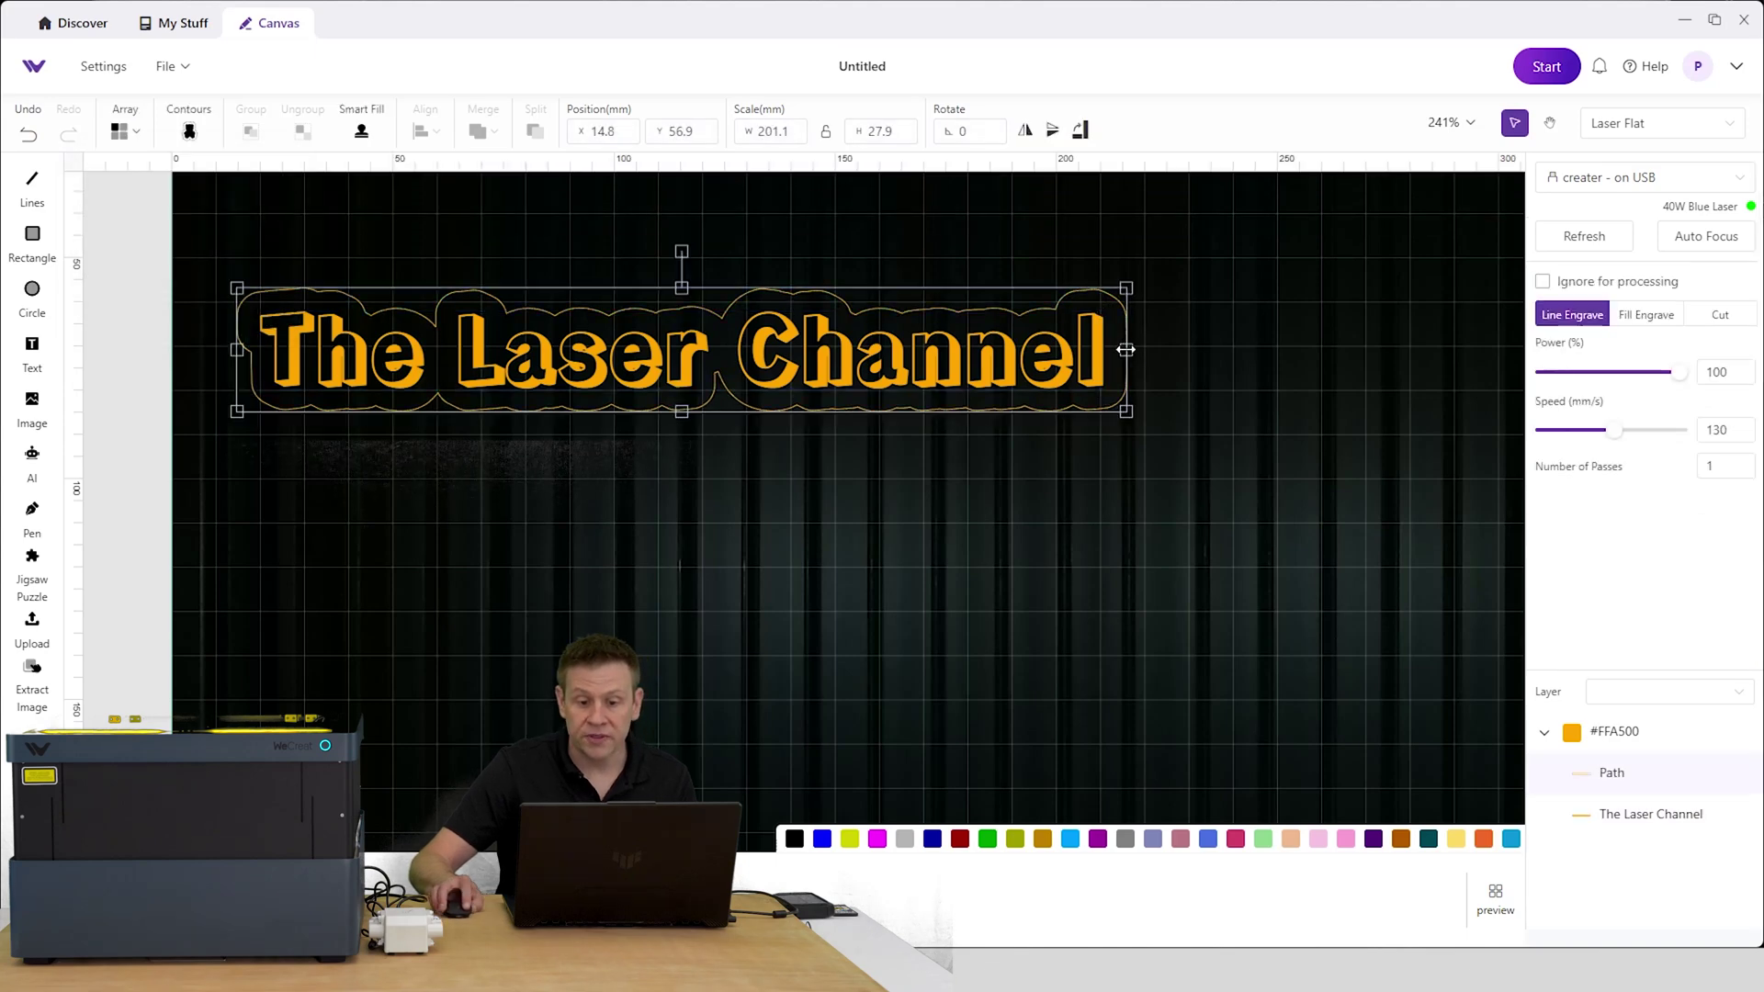
click(1718, 322)
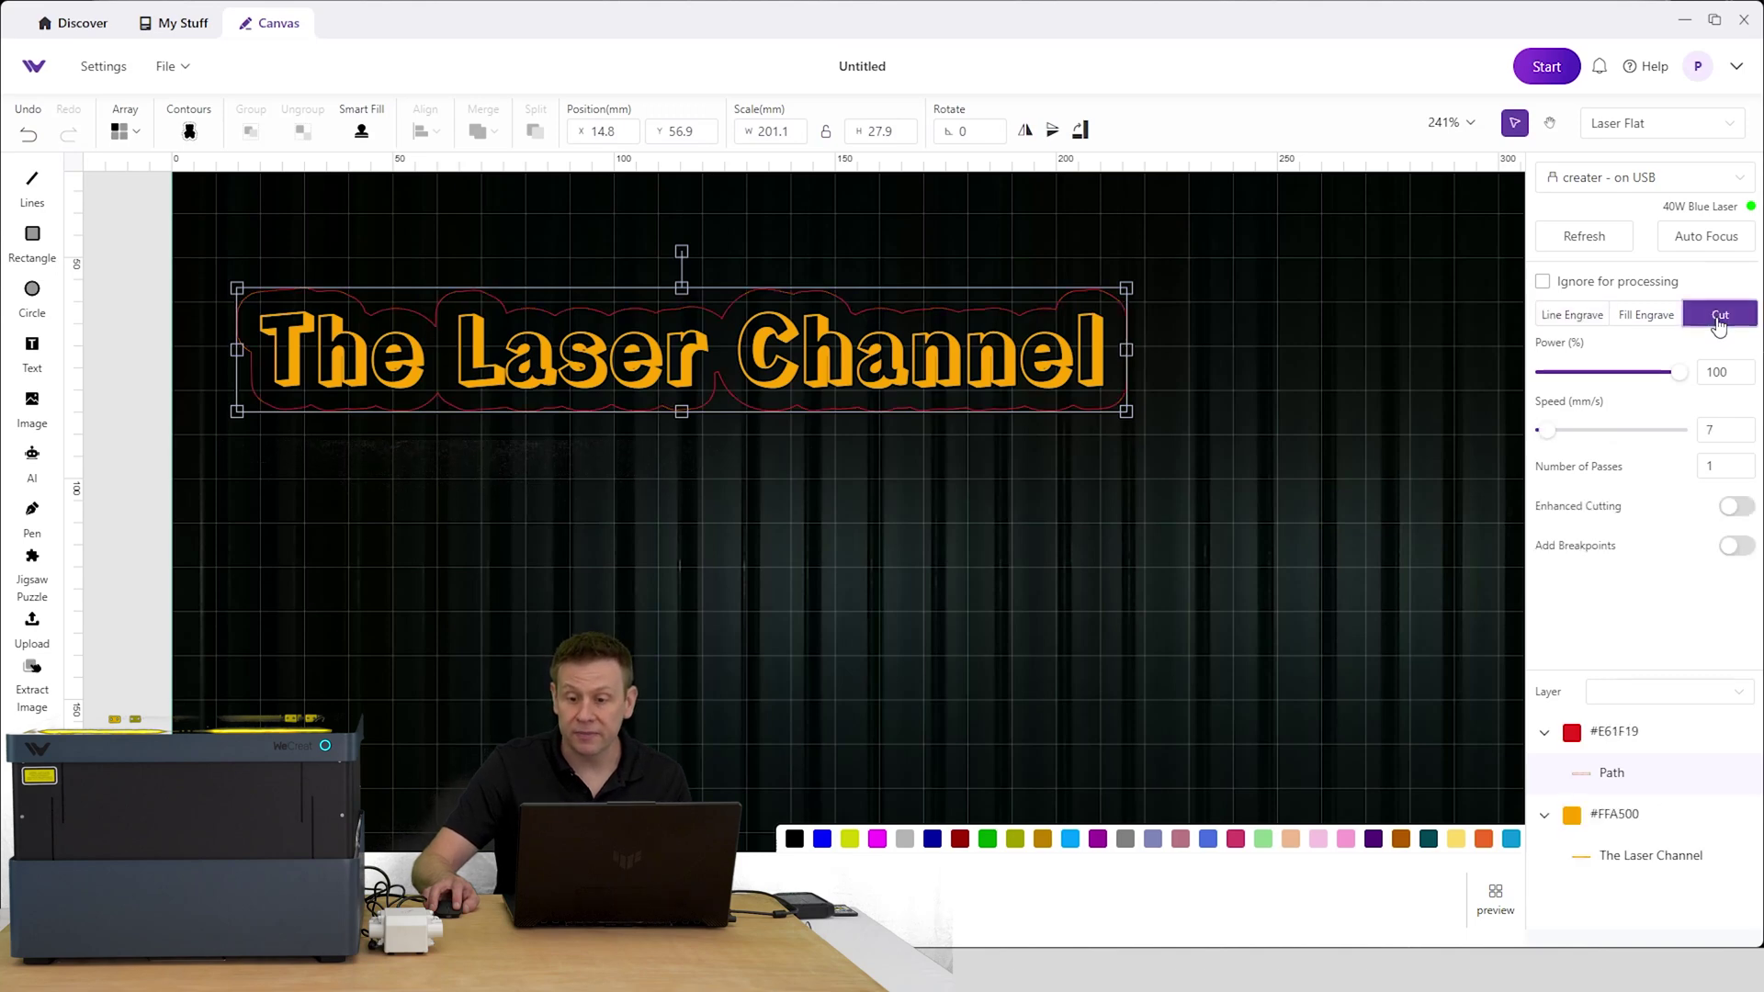
click(1236, 543)
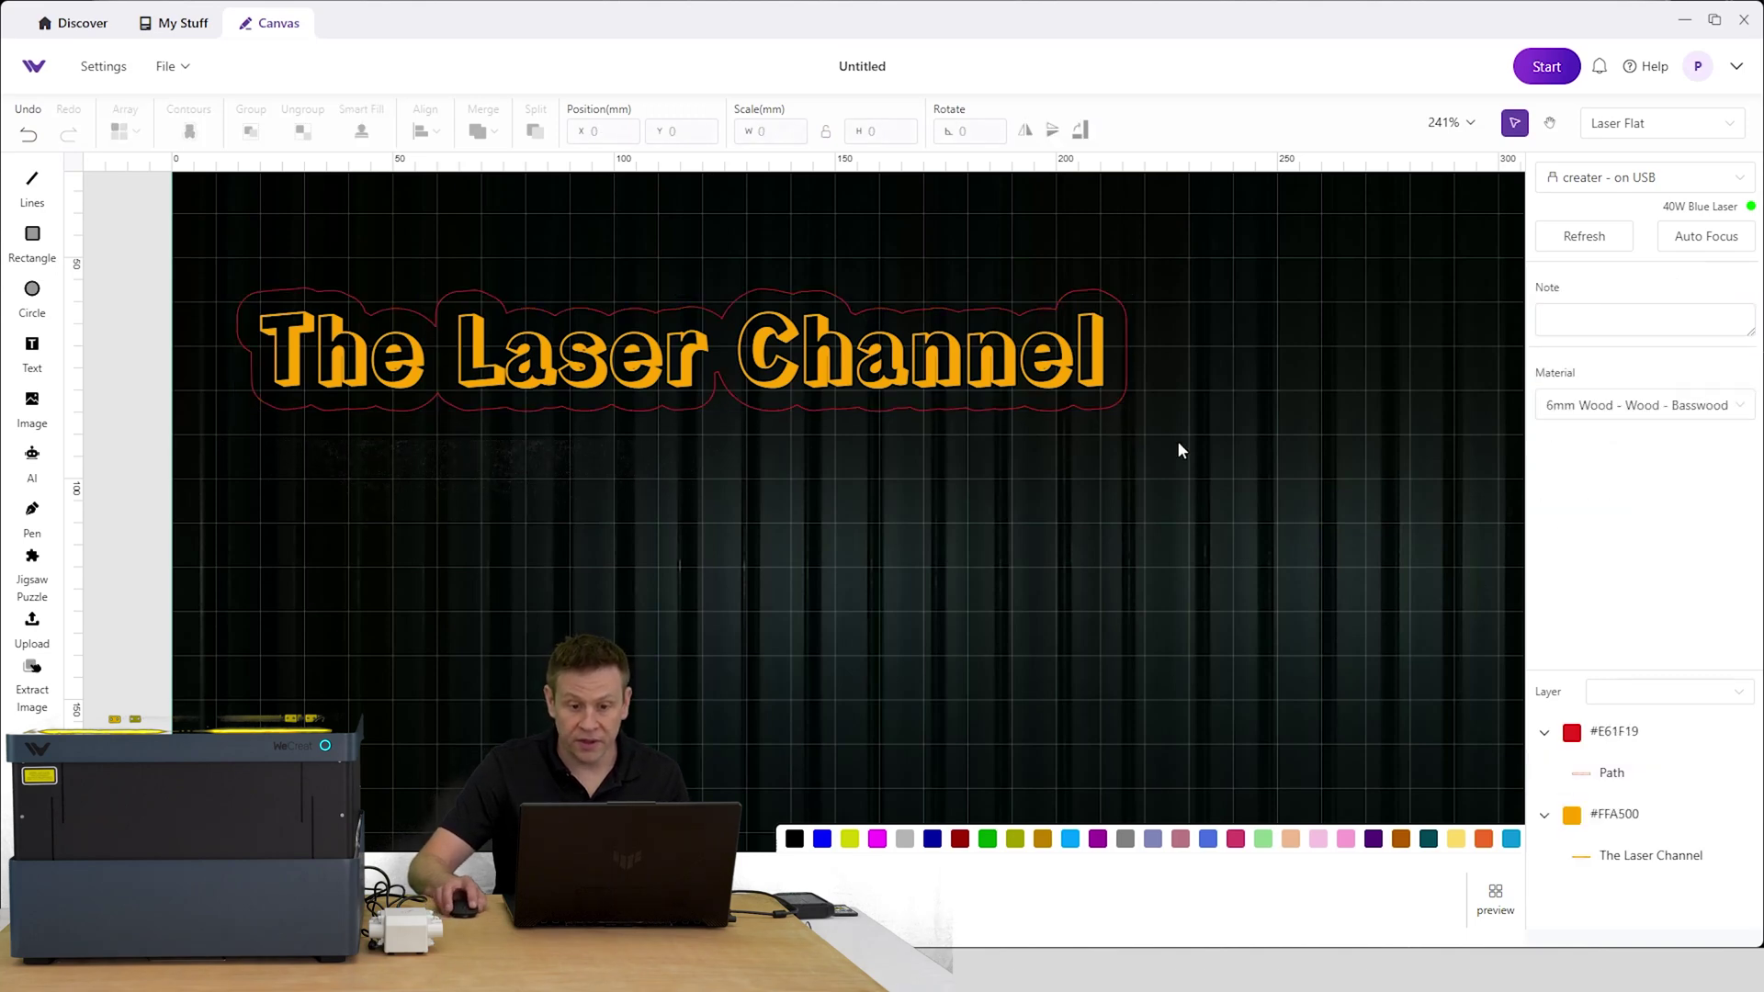
Set the text's fill engraving to 55% power and 453 mm/s using the basswood material test grid
click(917, 366)
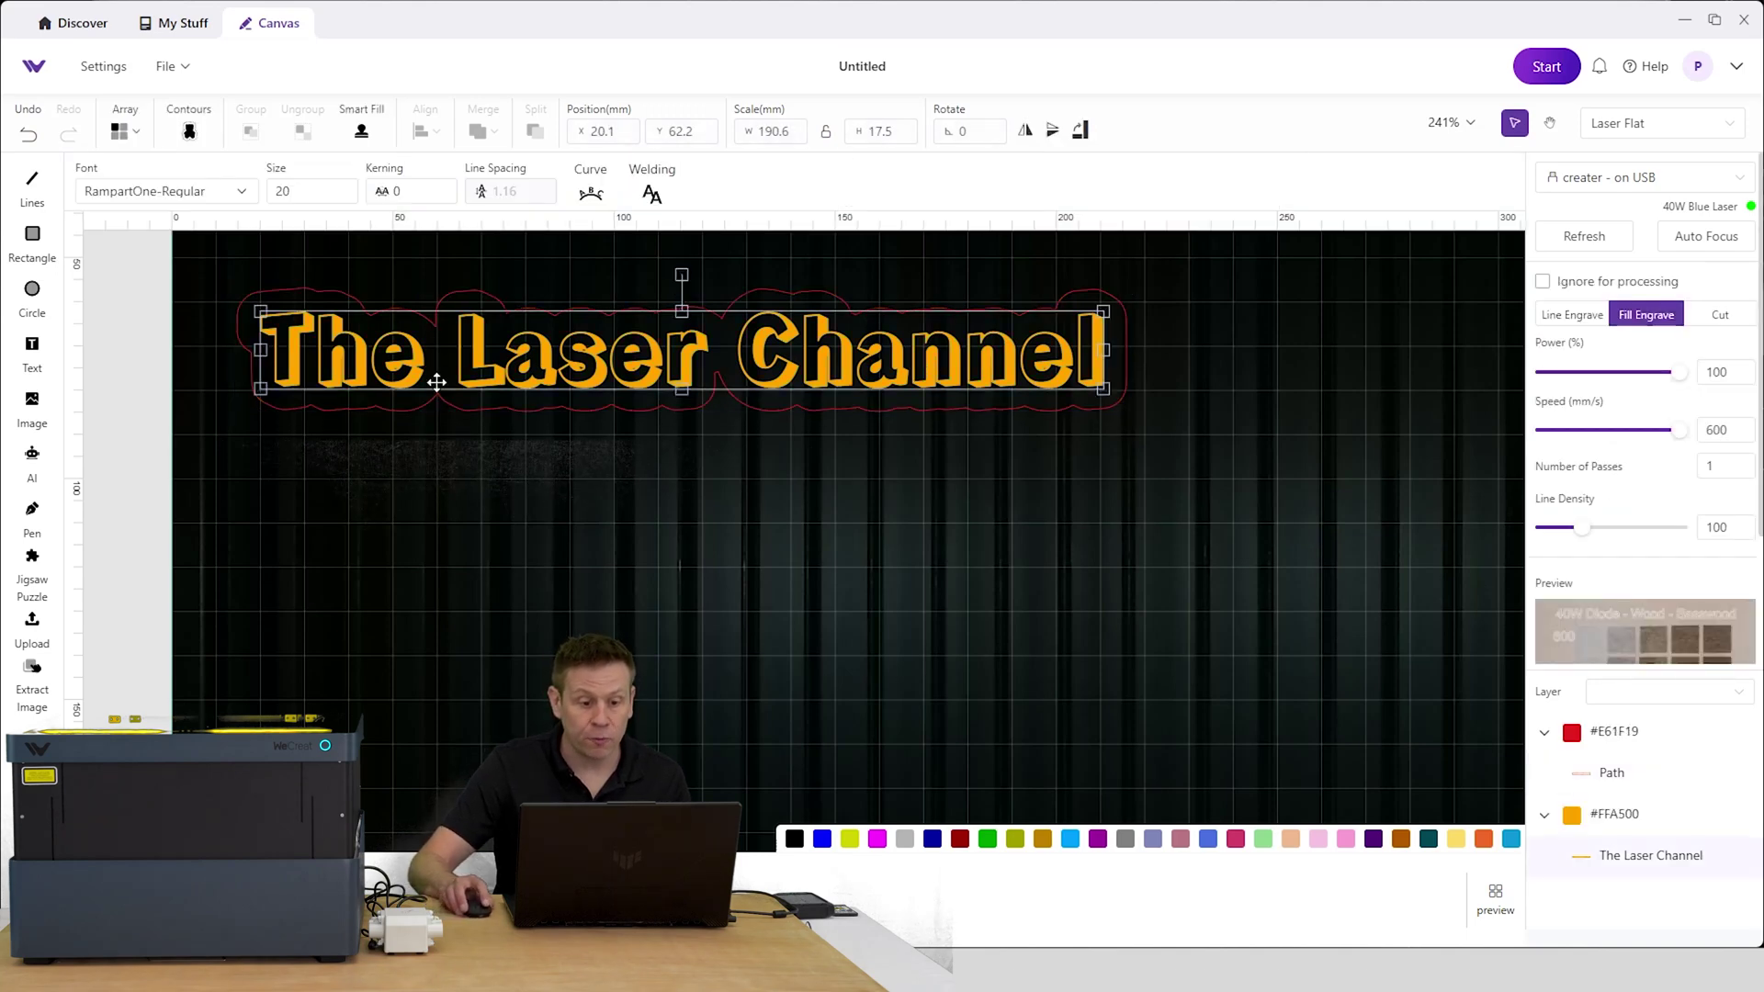
click(1633, 615)
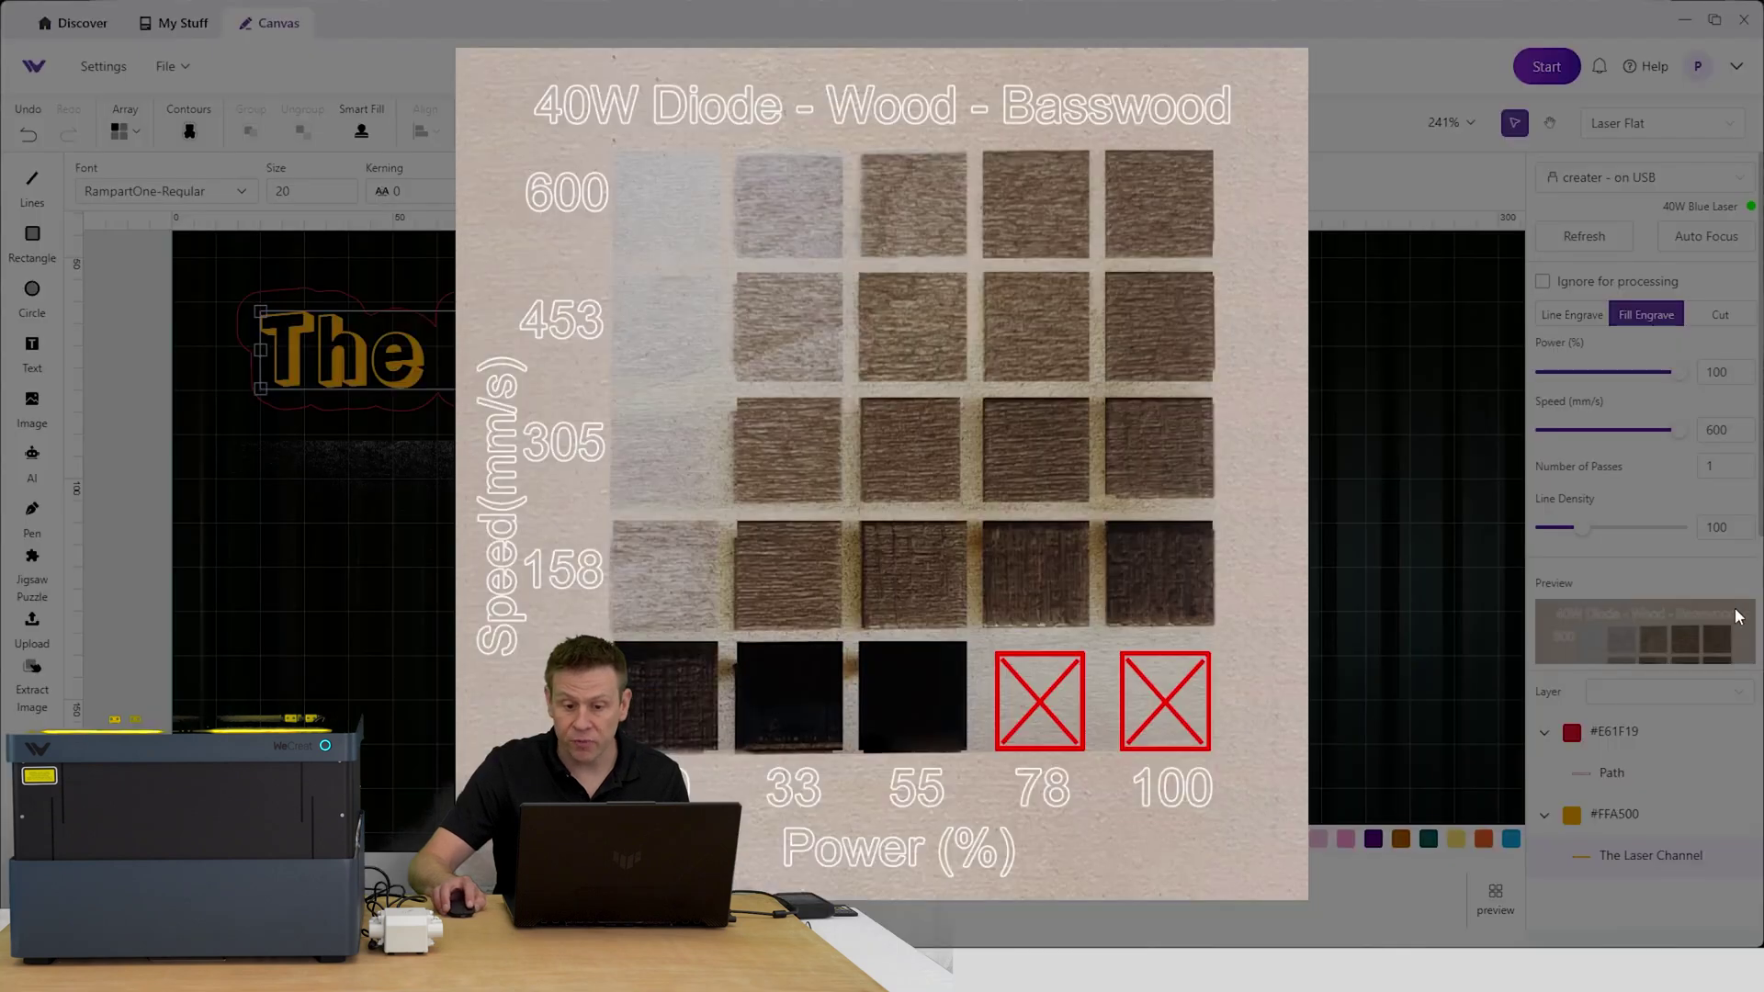
click(910, 345)
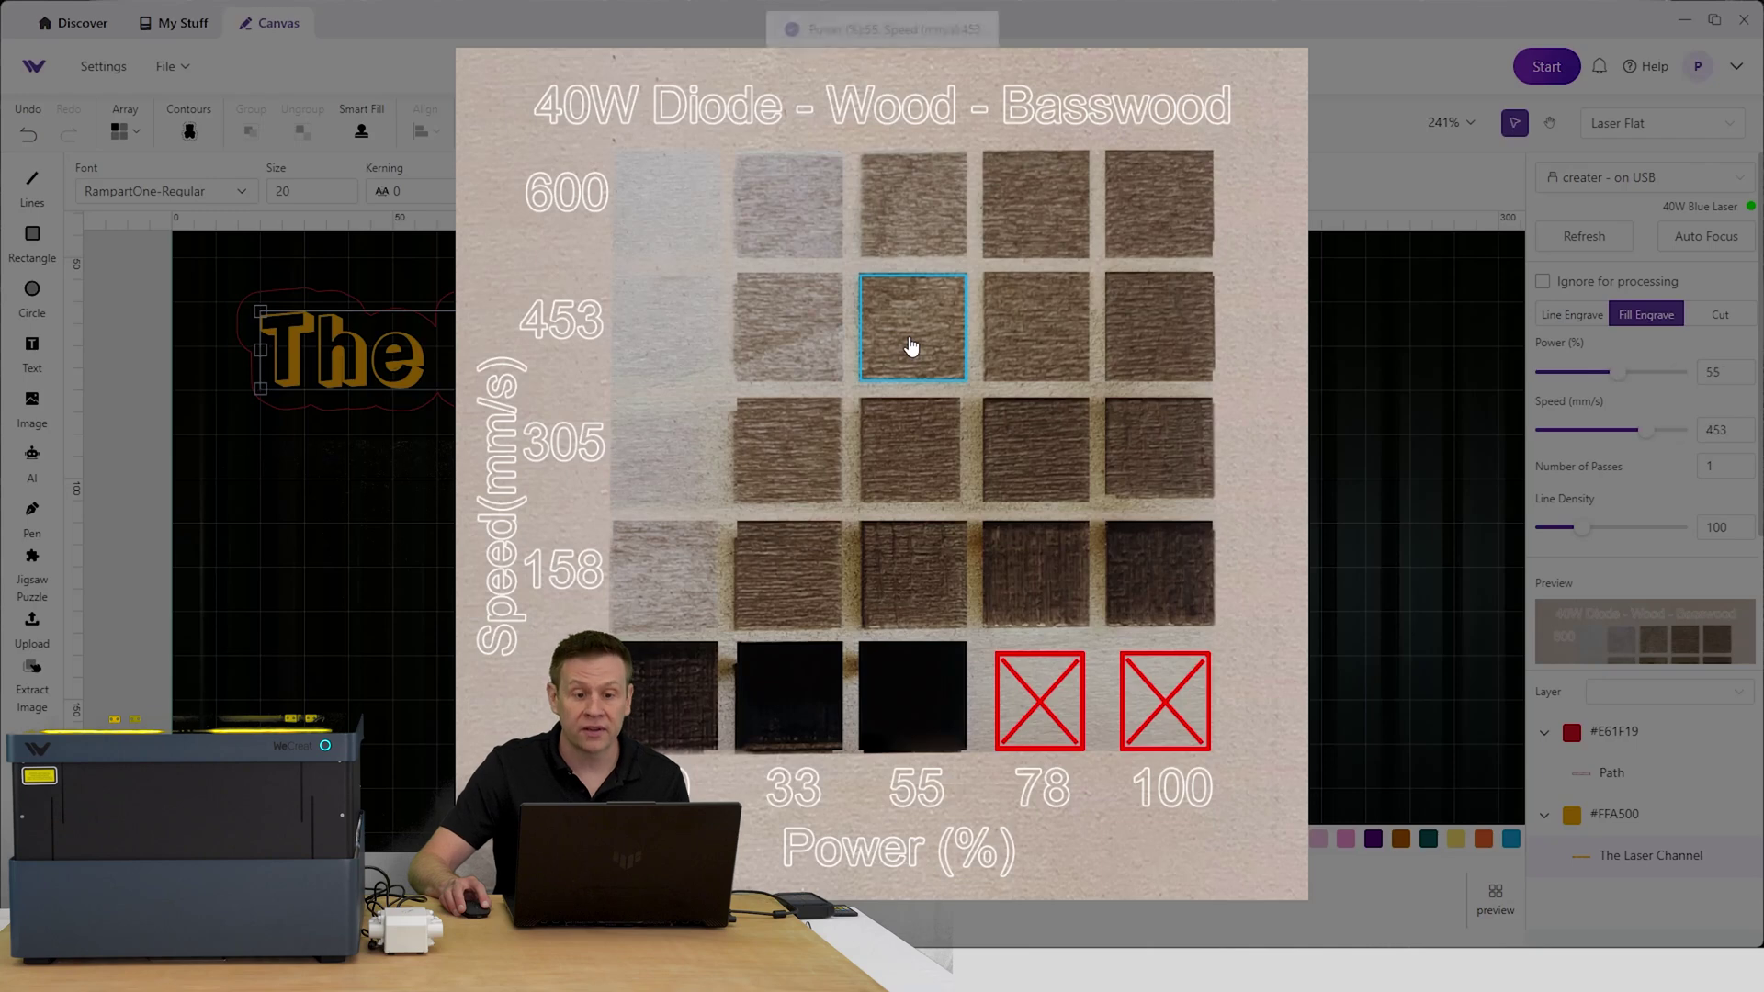
click(1366, 153)
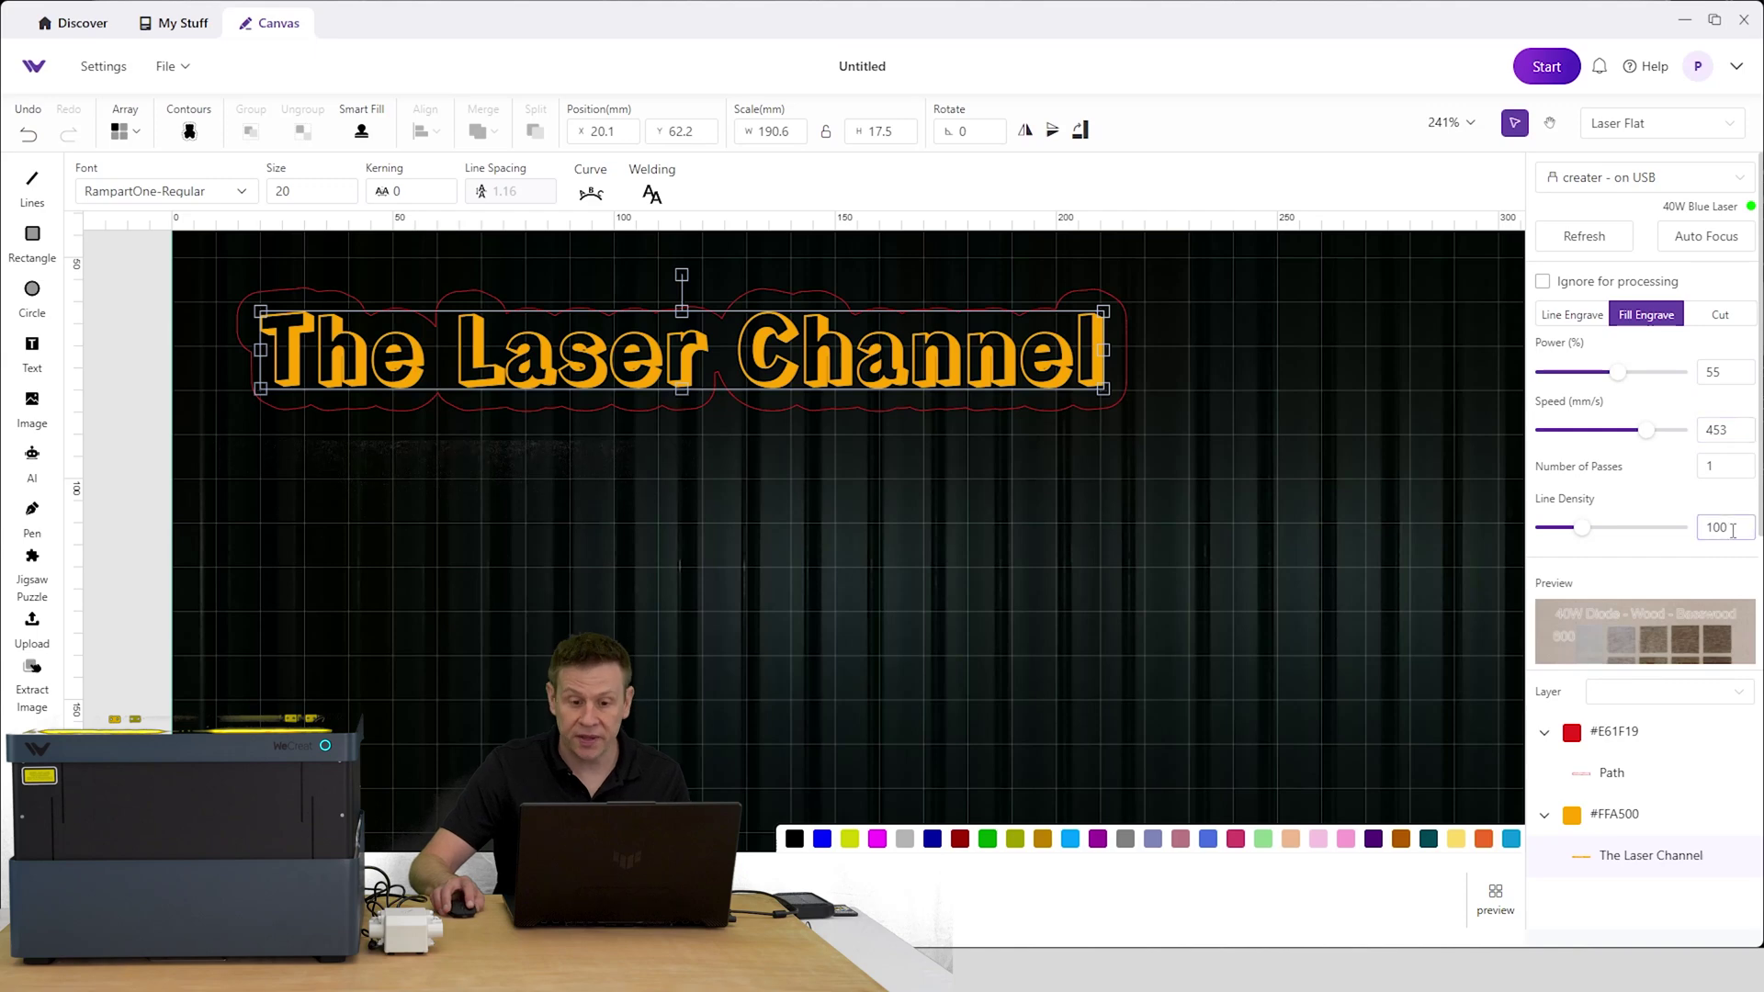
Auto-focus the laser on the wood sheet in the machine
scroll(1045, 551, down, 3)
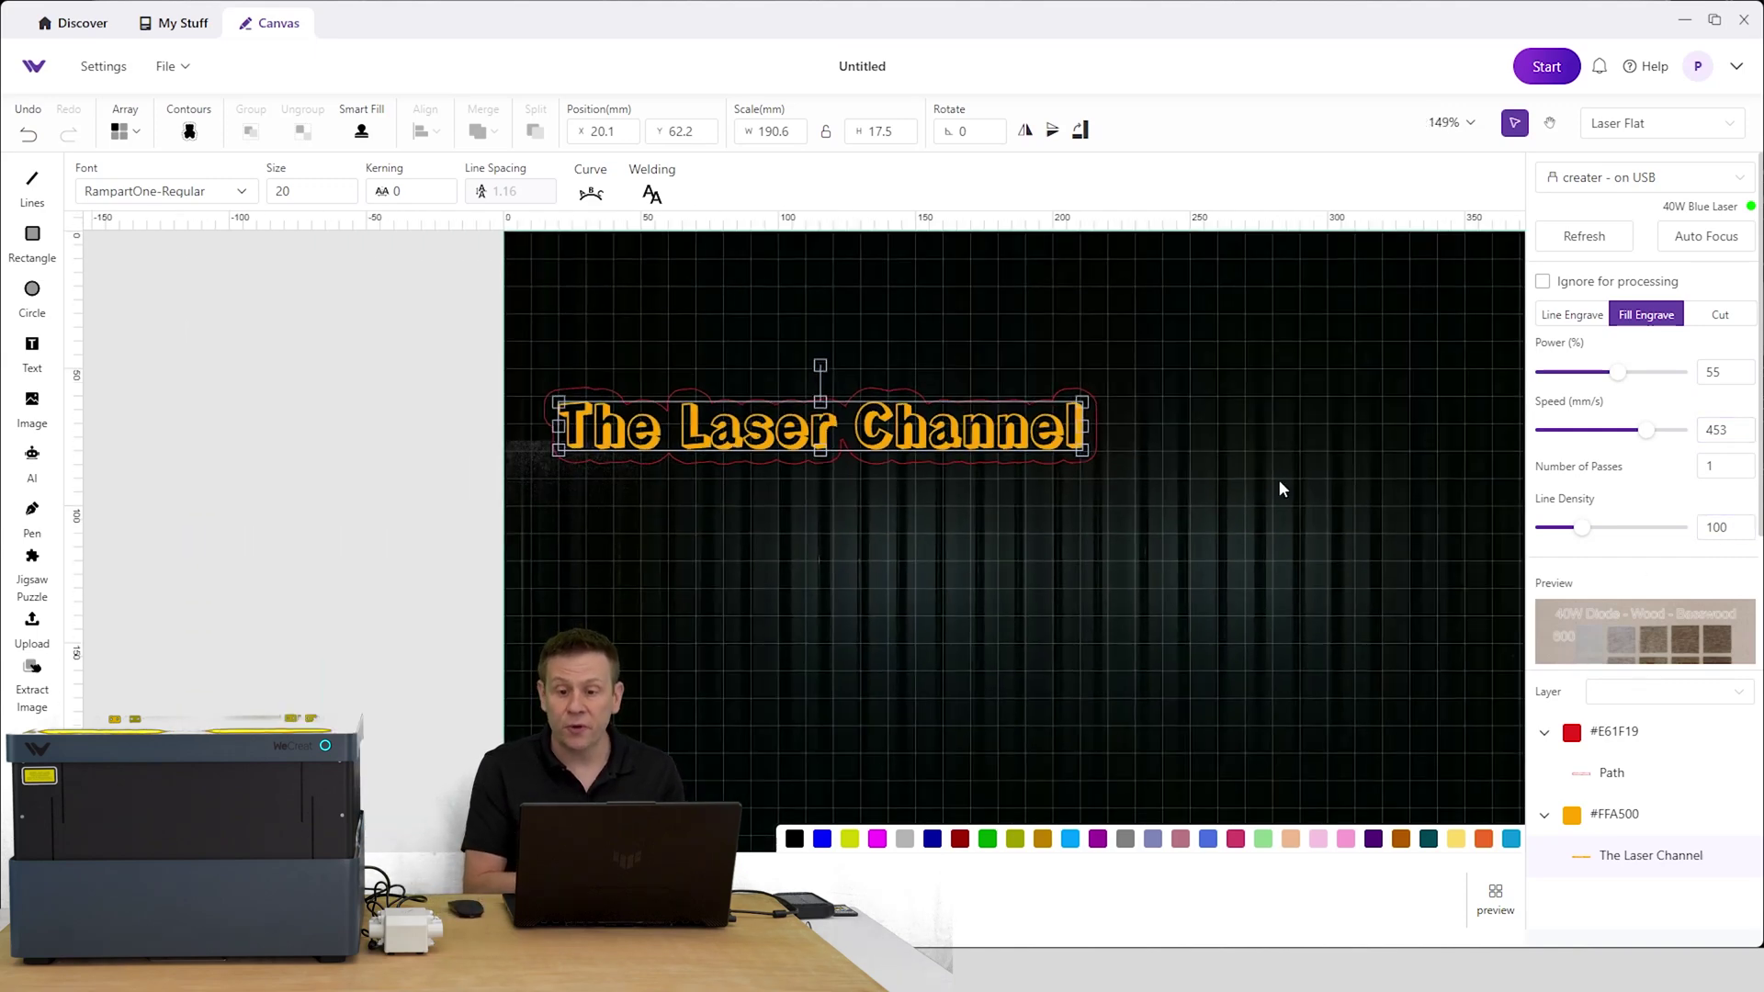
click(1692, 241)
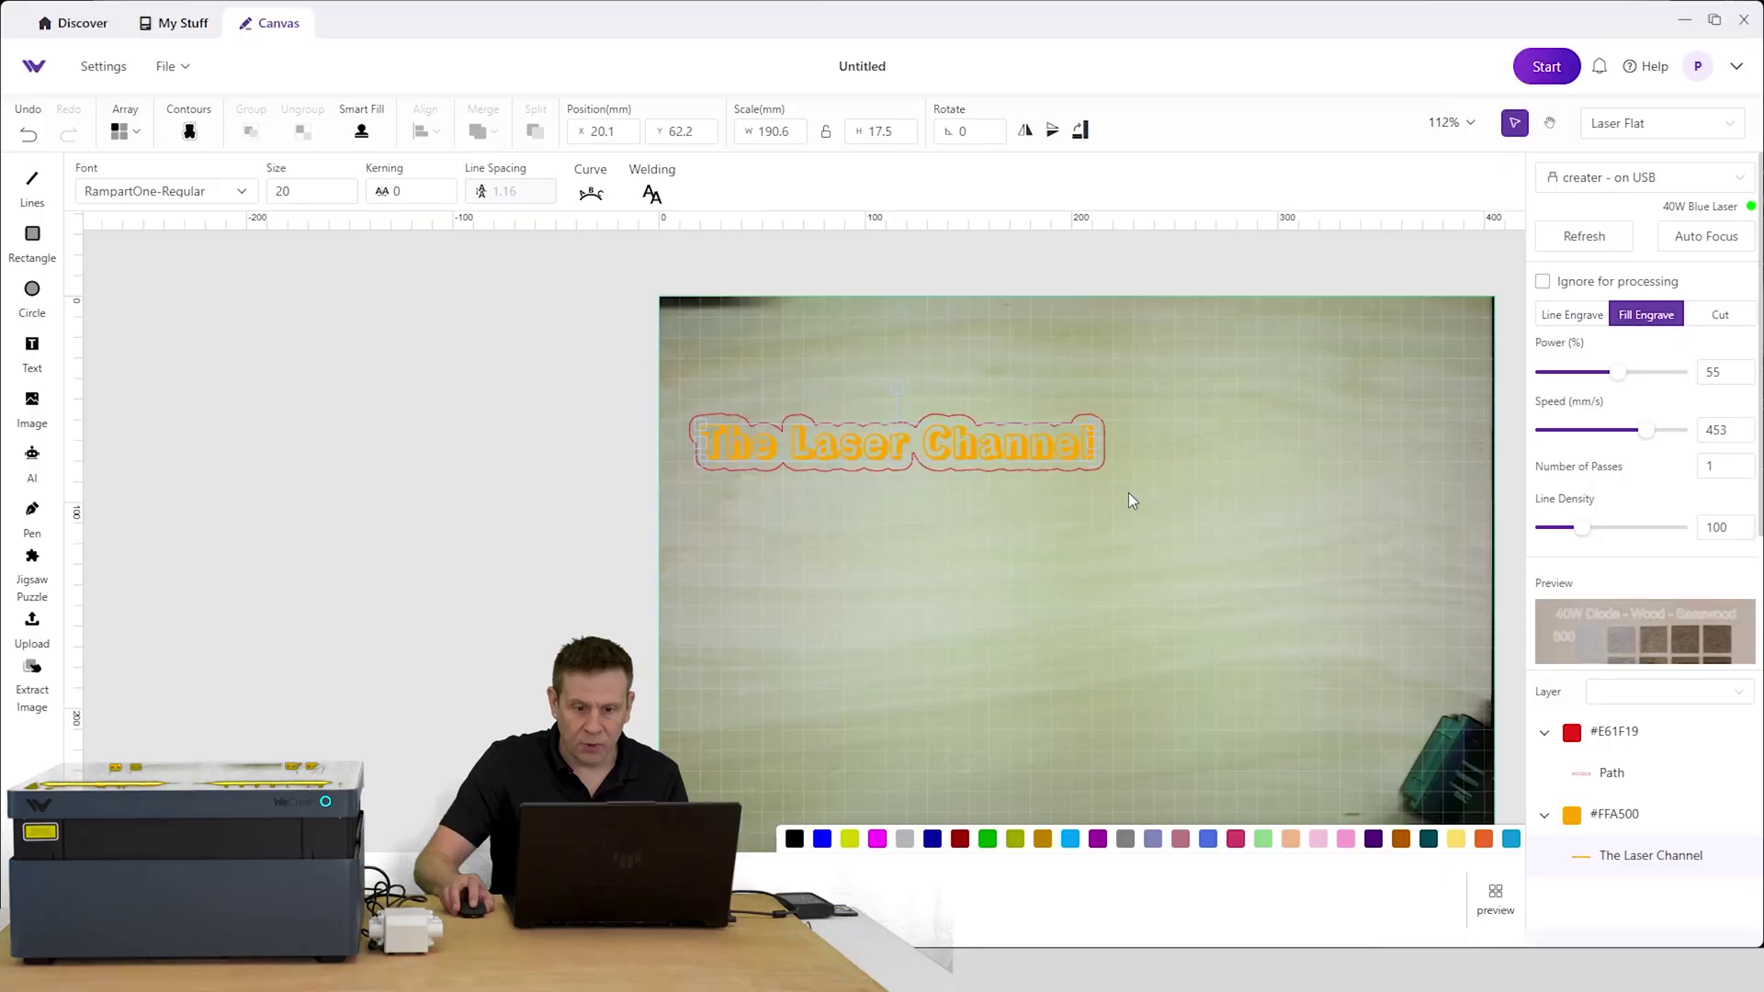
scroll(1130, 493, down, 1)
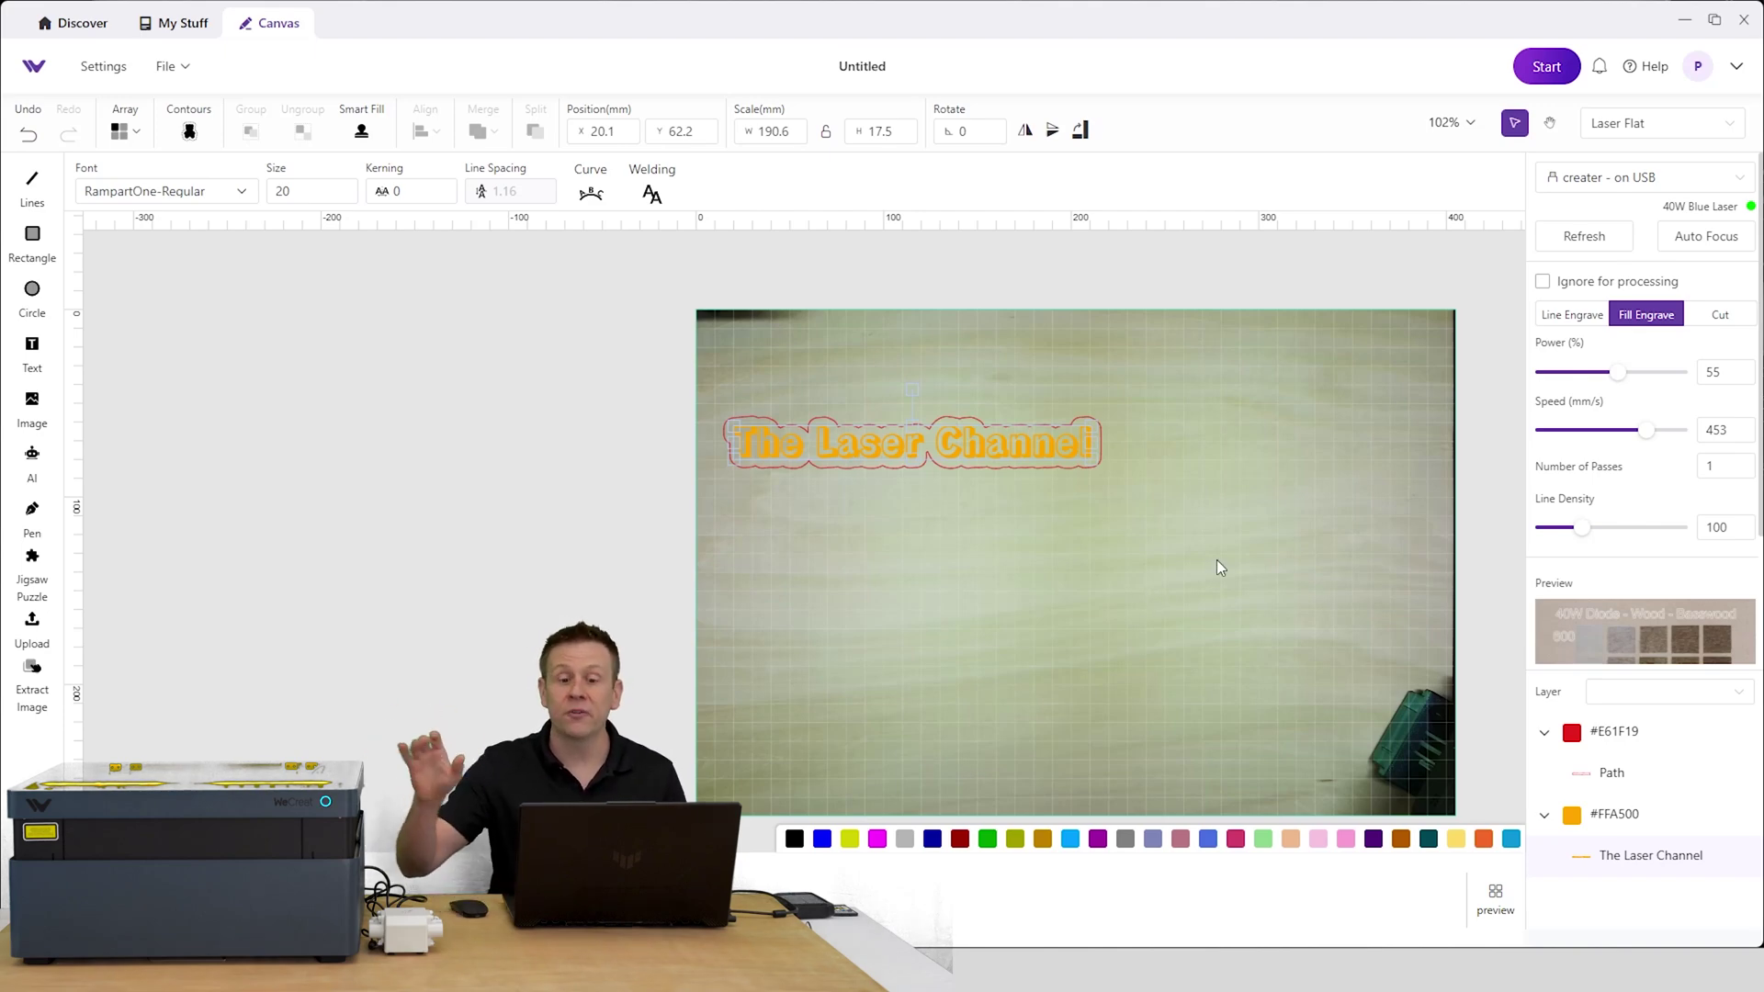
click(847, 471)
scroll(847, 471, up, 2)
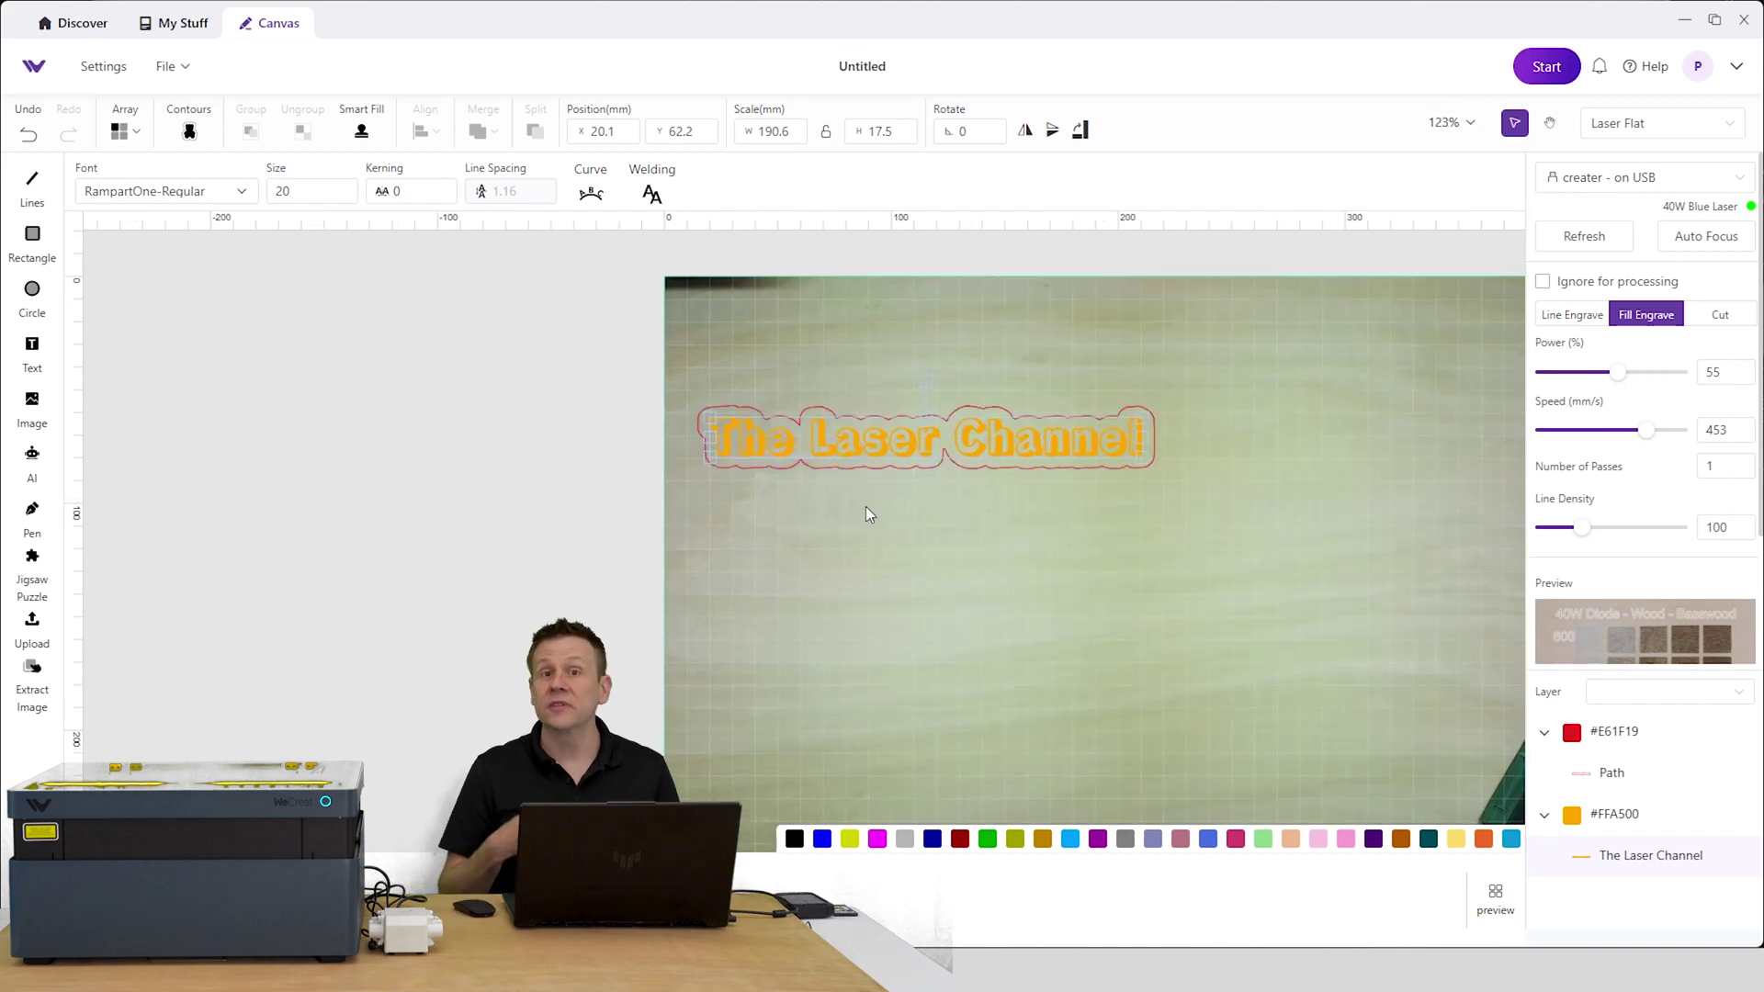
click(944, 428)
scroll(1121, 548, down, 3)
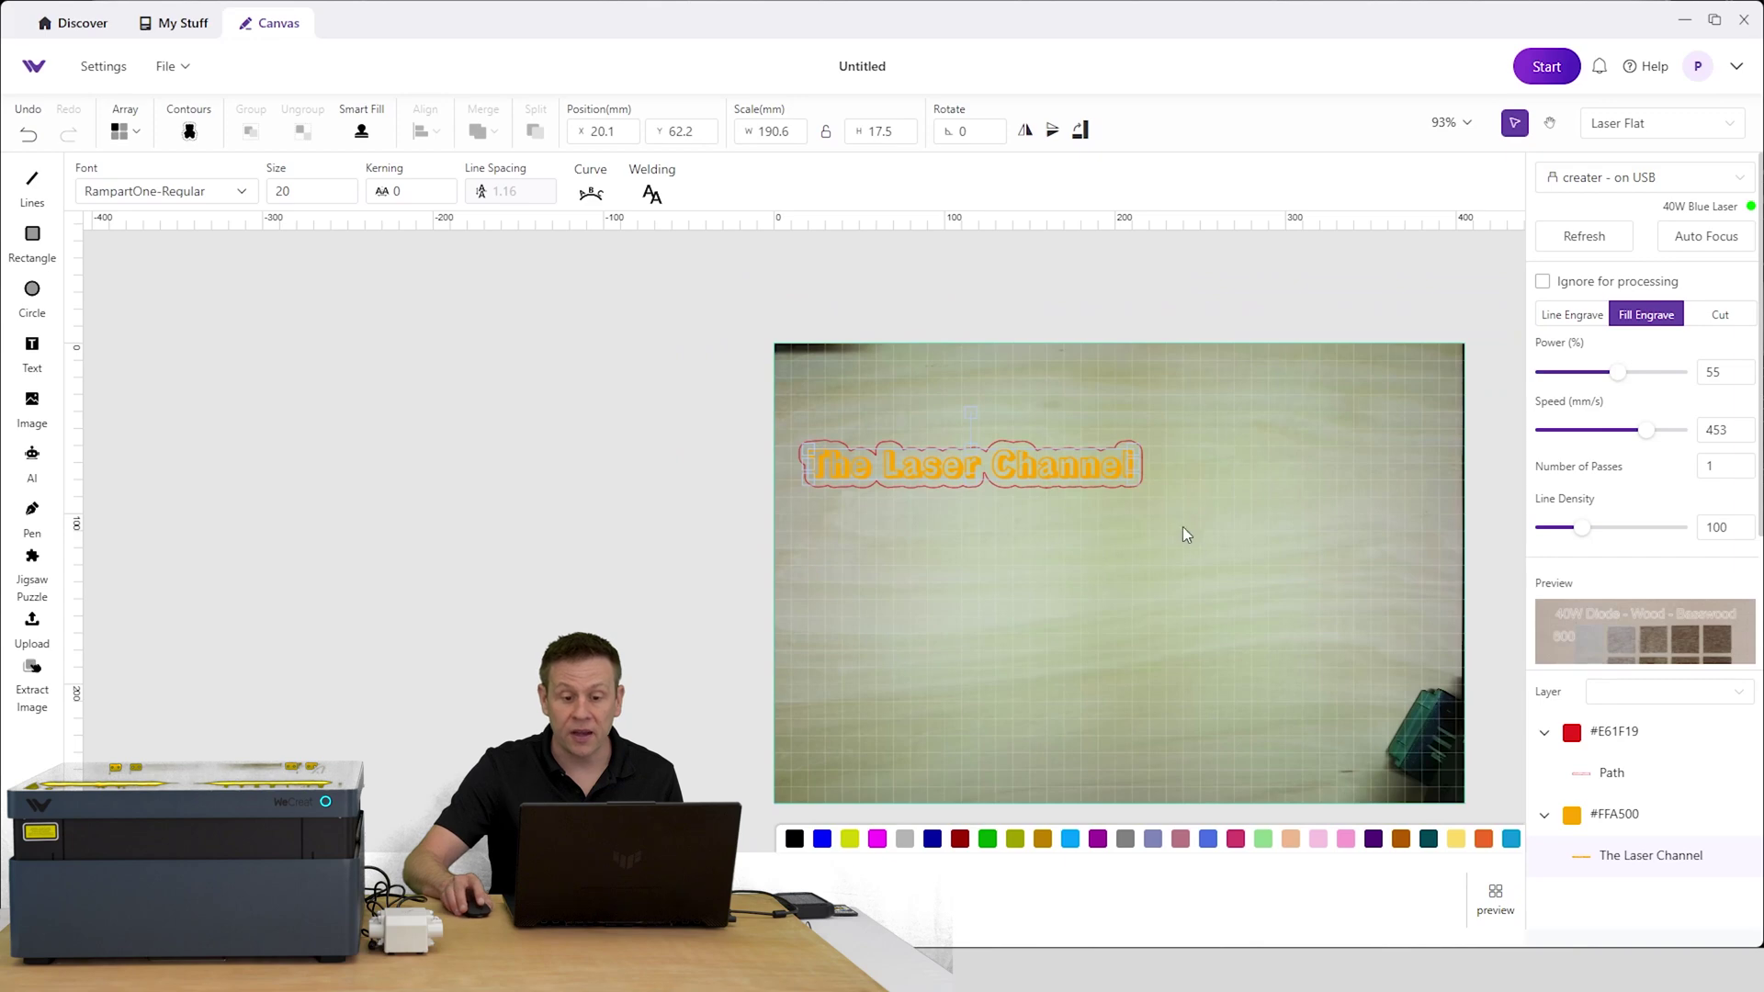
click(979, 488)
scroll(979, 488, up, 6)
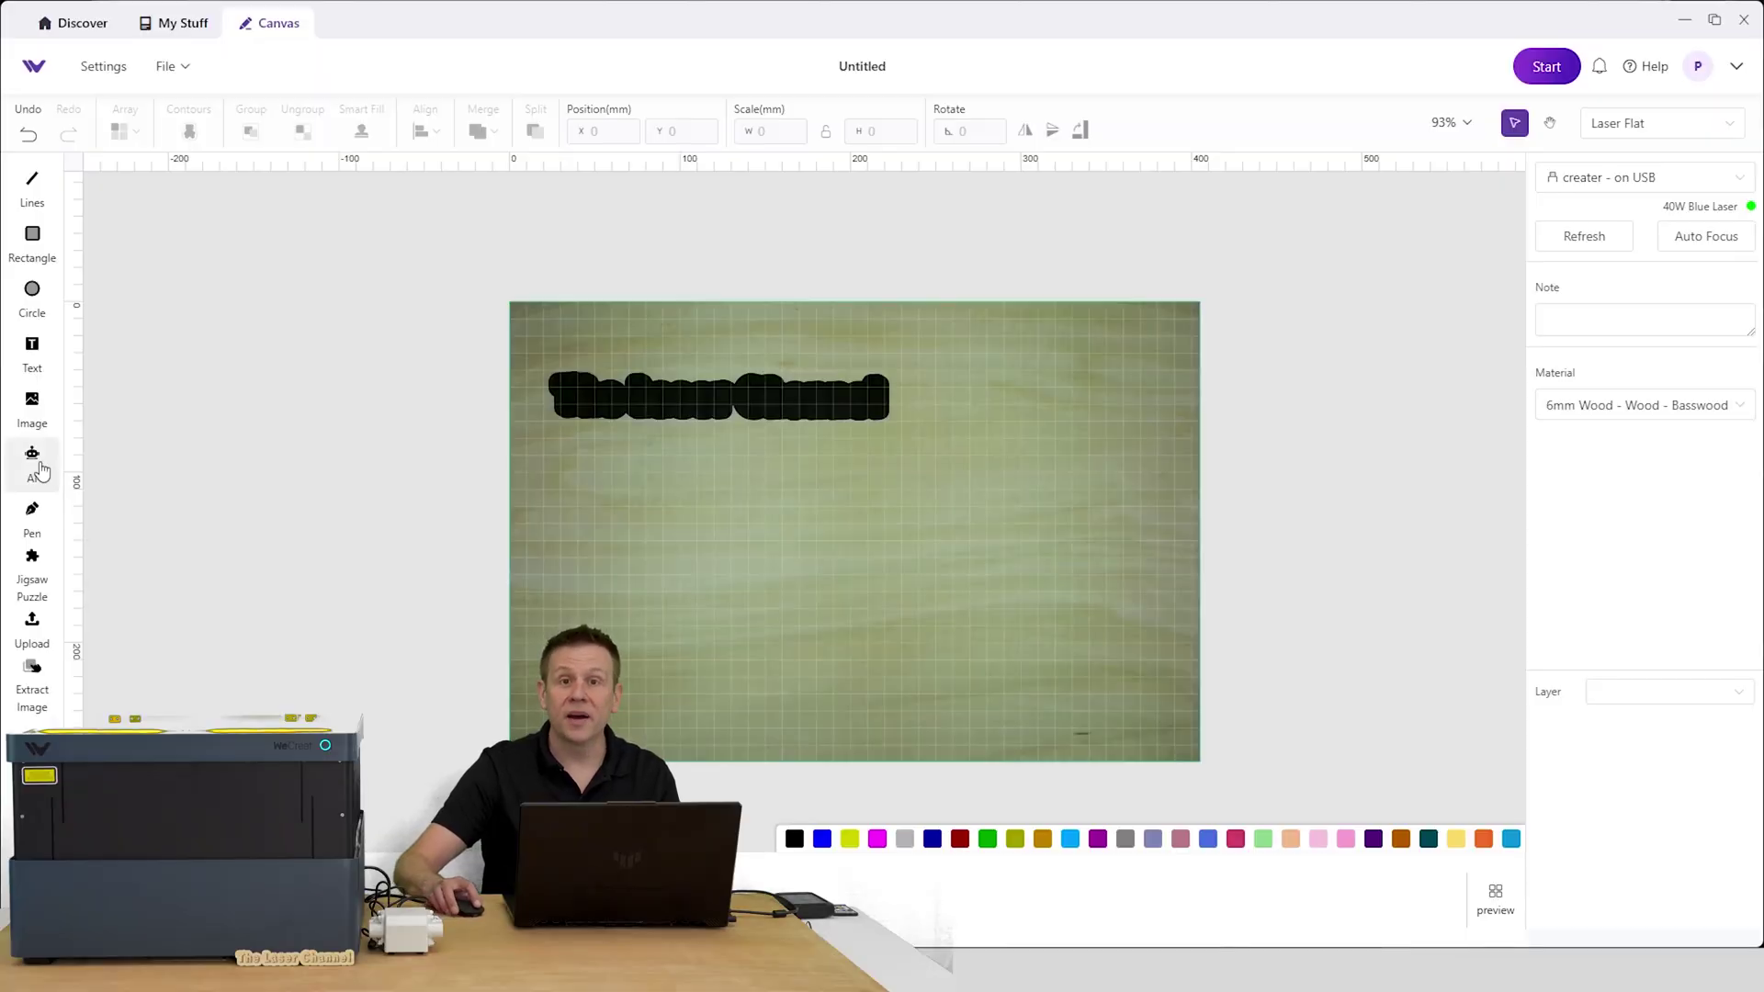
Generate an AI image from prompt "A happy raccoon sitting campfire in a woods, black and white, line drawing", negative prompt "shadows", and import it
click(41, 469)
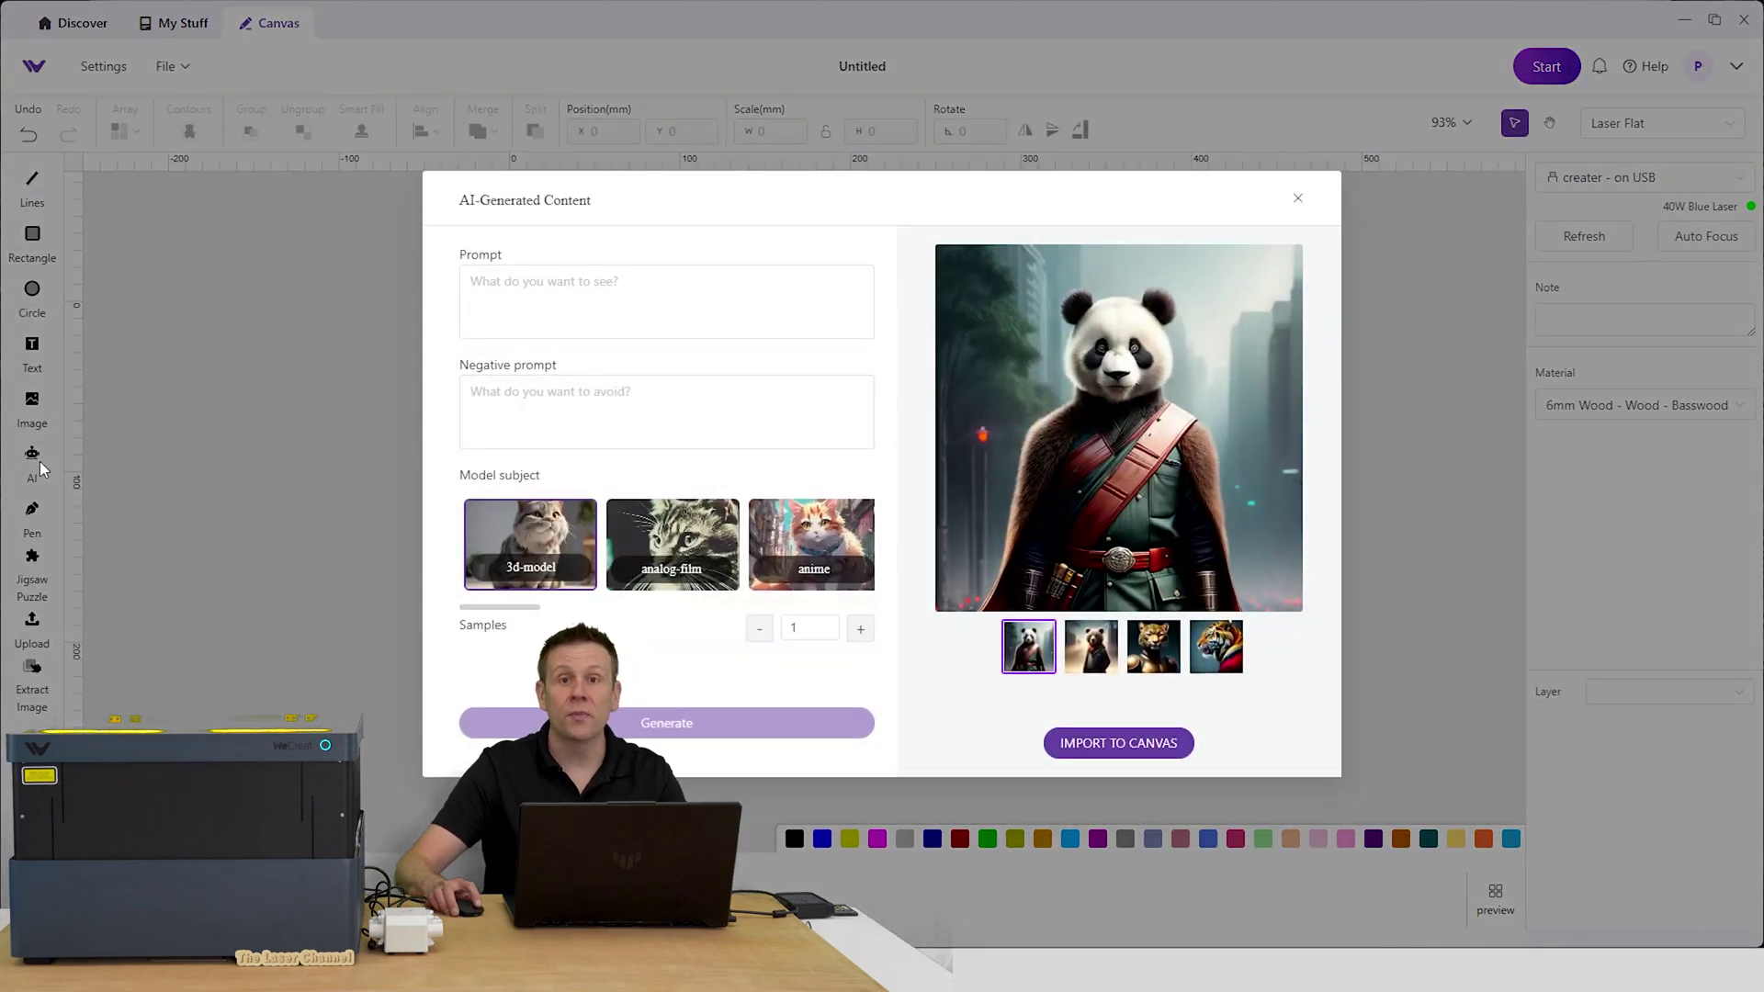
click(501, 283)
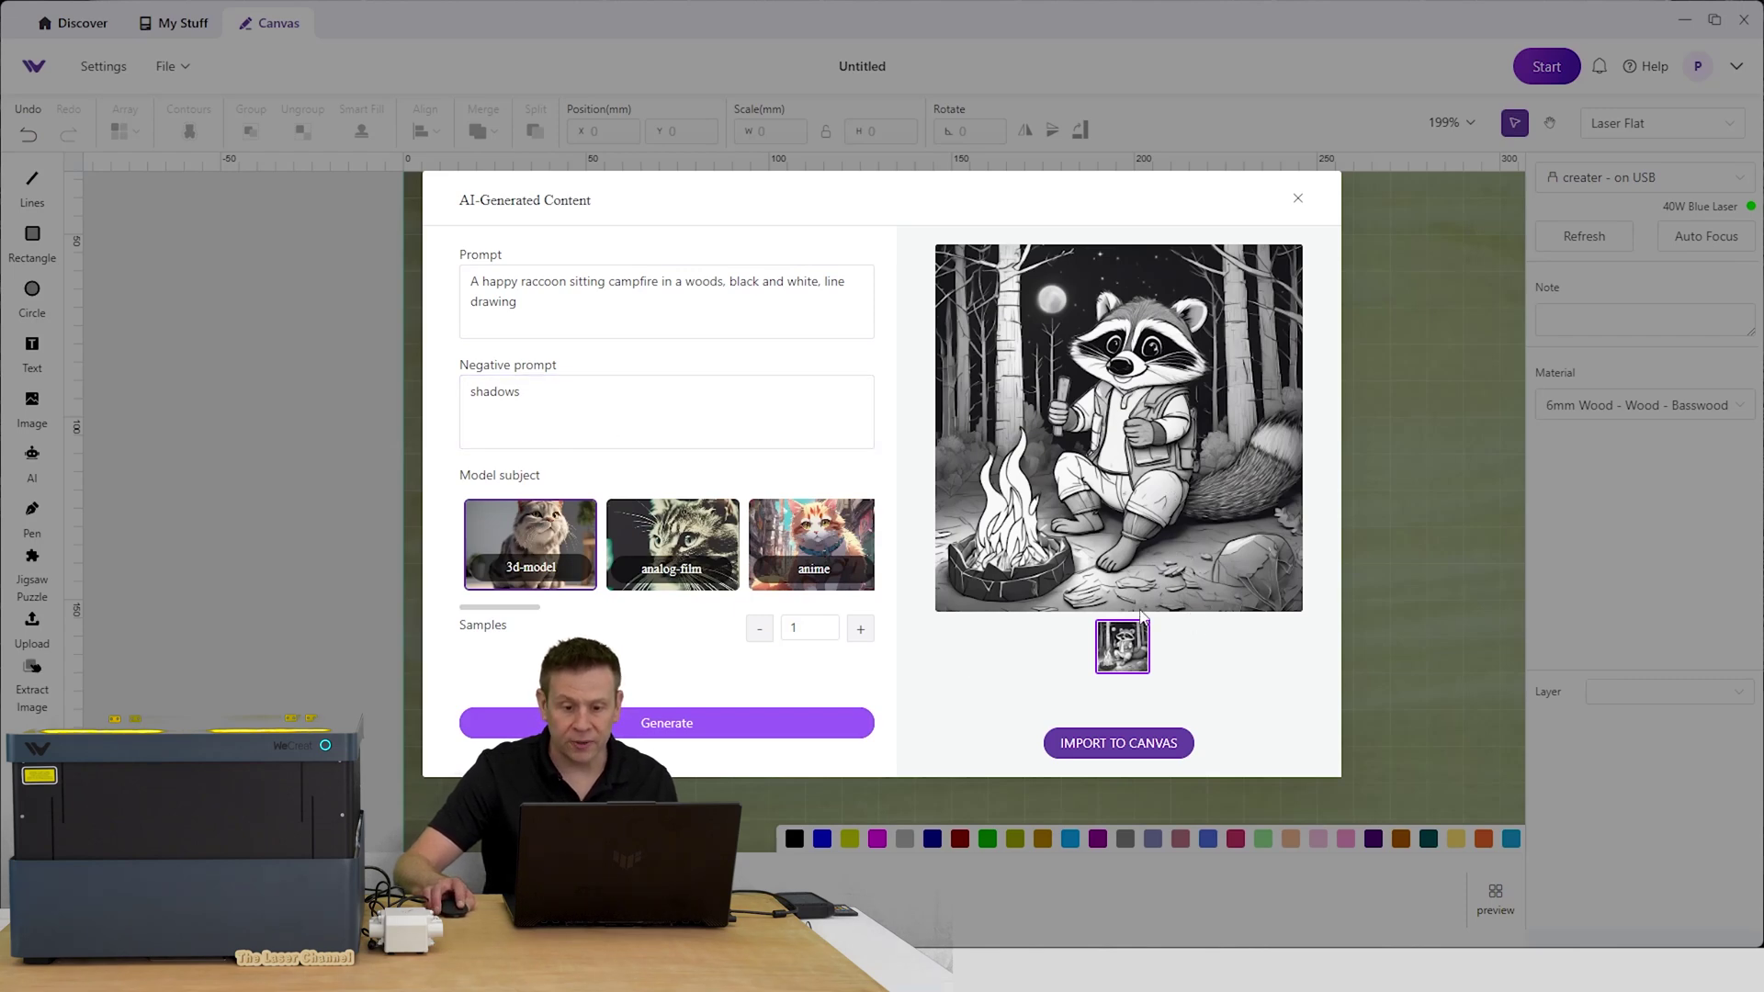
click(1154, 746)
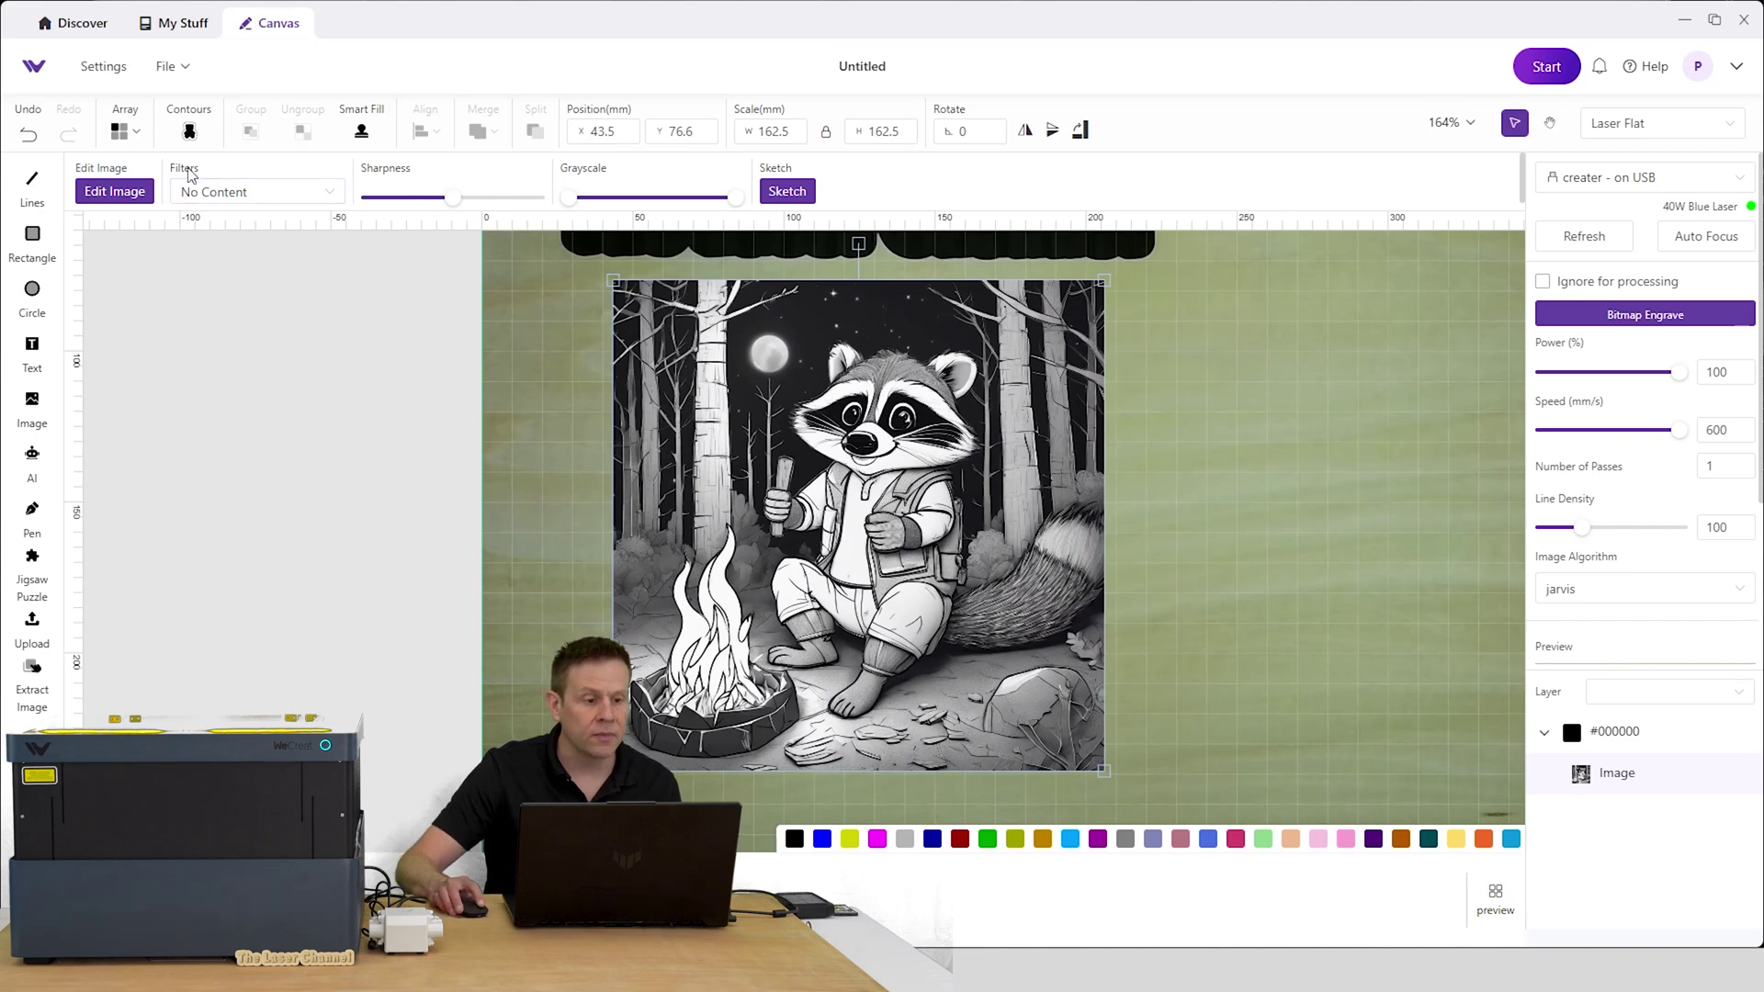
Apply the Sketch filter to the raccoon image and raise its lower grayscale limit to 187
click(331, 193)
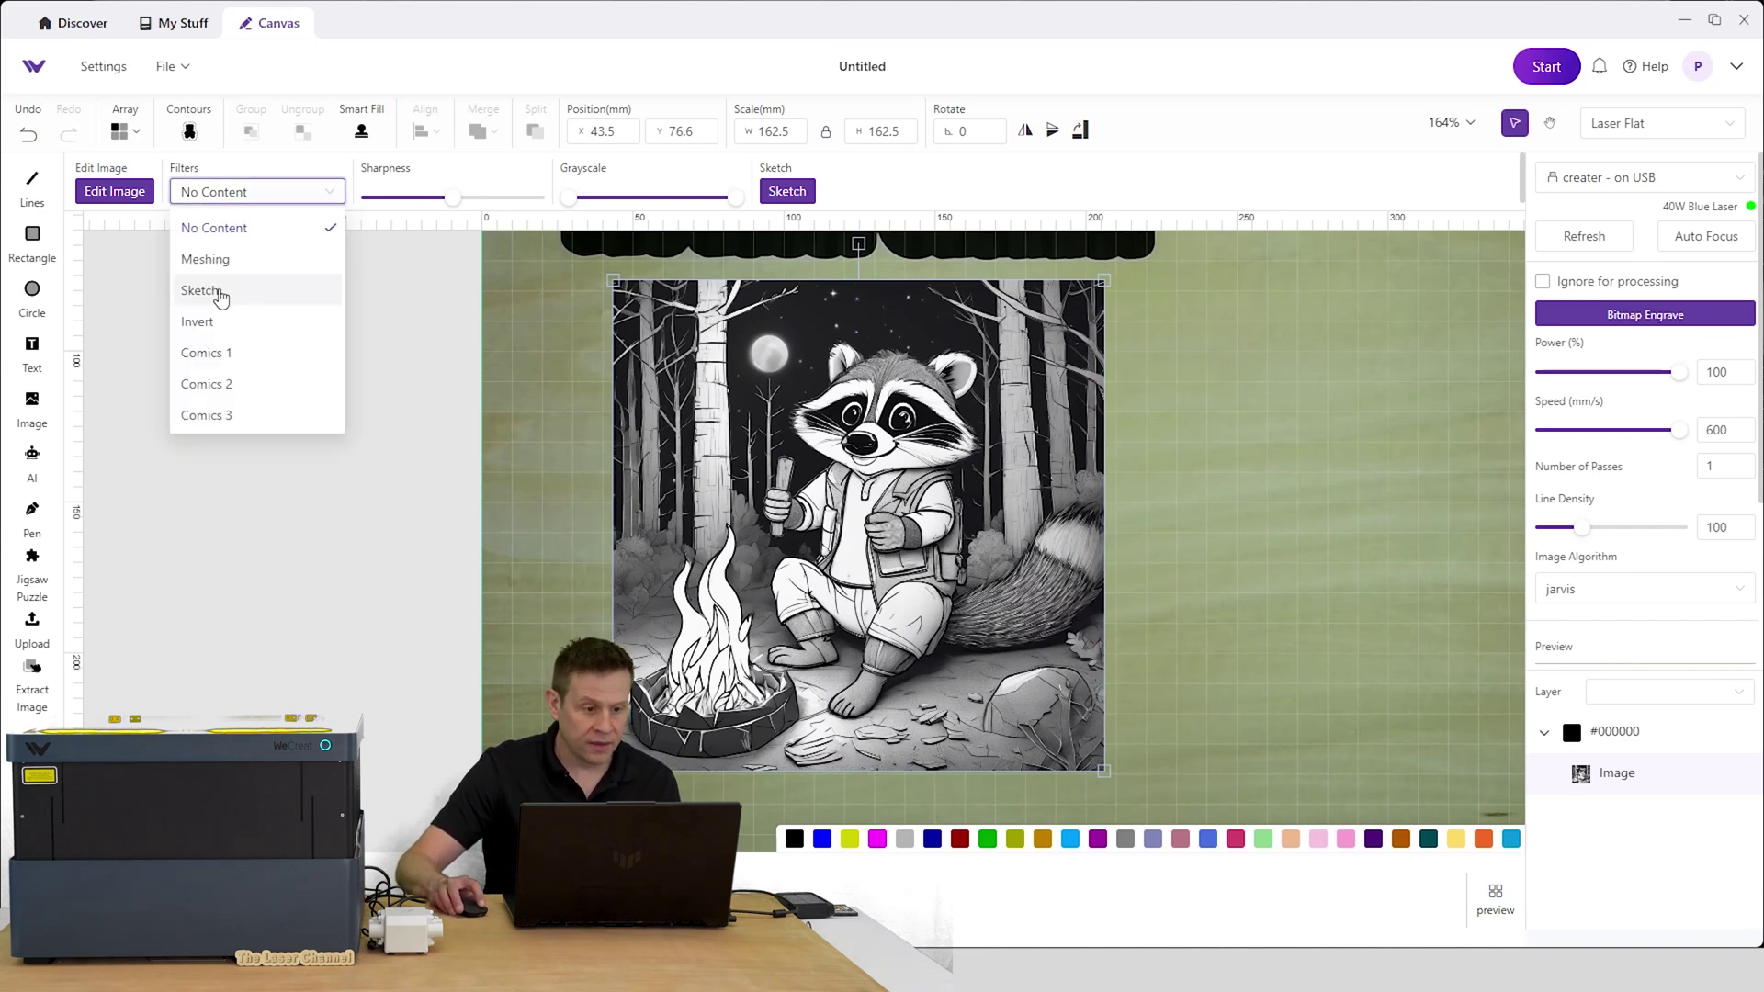
click(221, 293)
scroll(888, 634, up, 1)
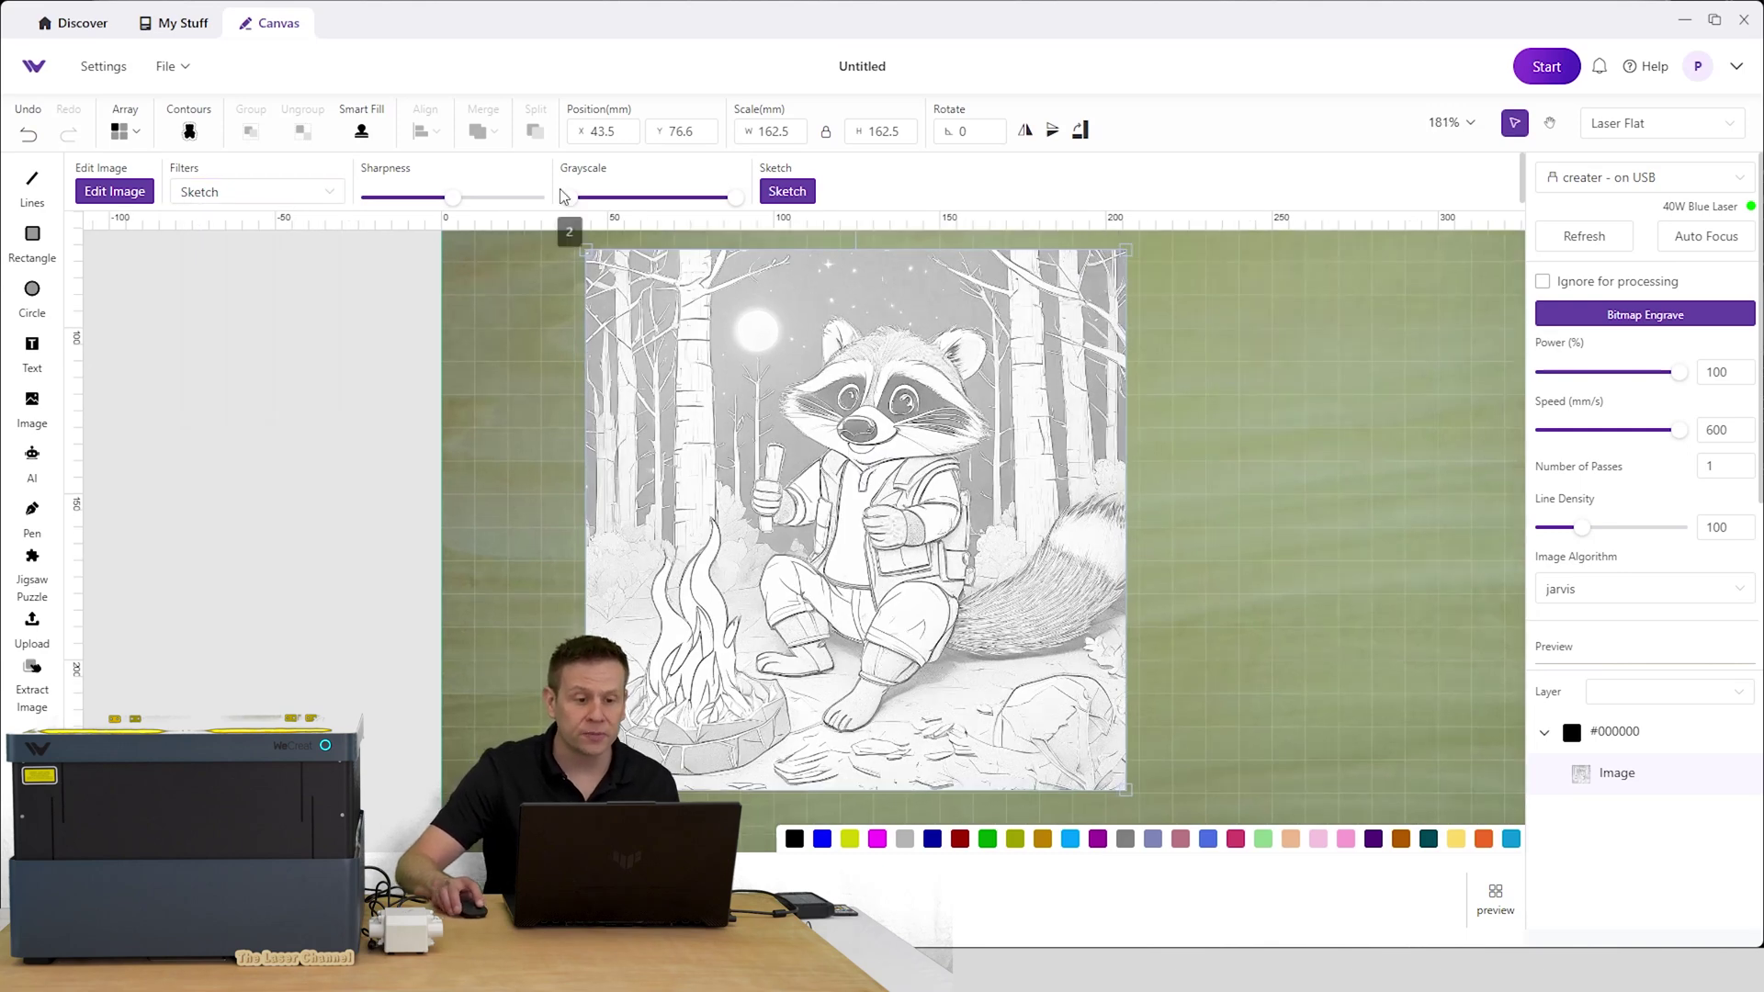
drag(571, 198, 694, 210)
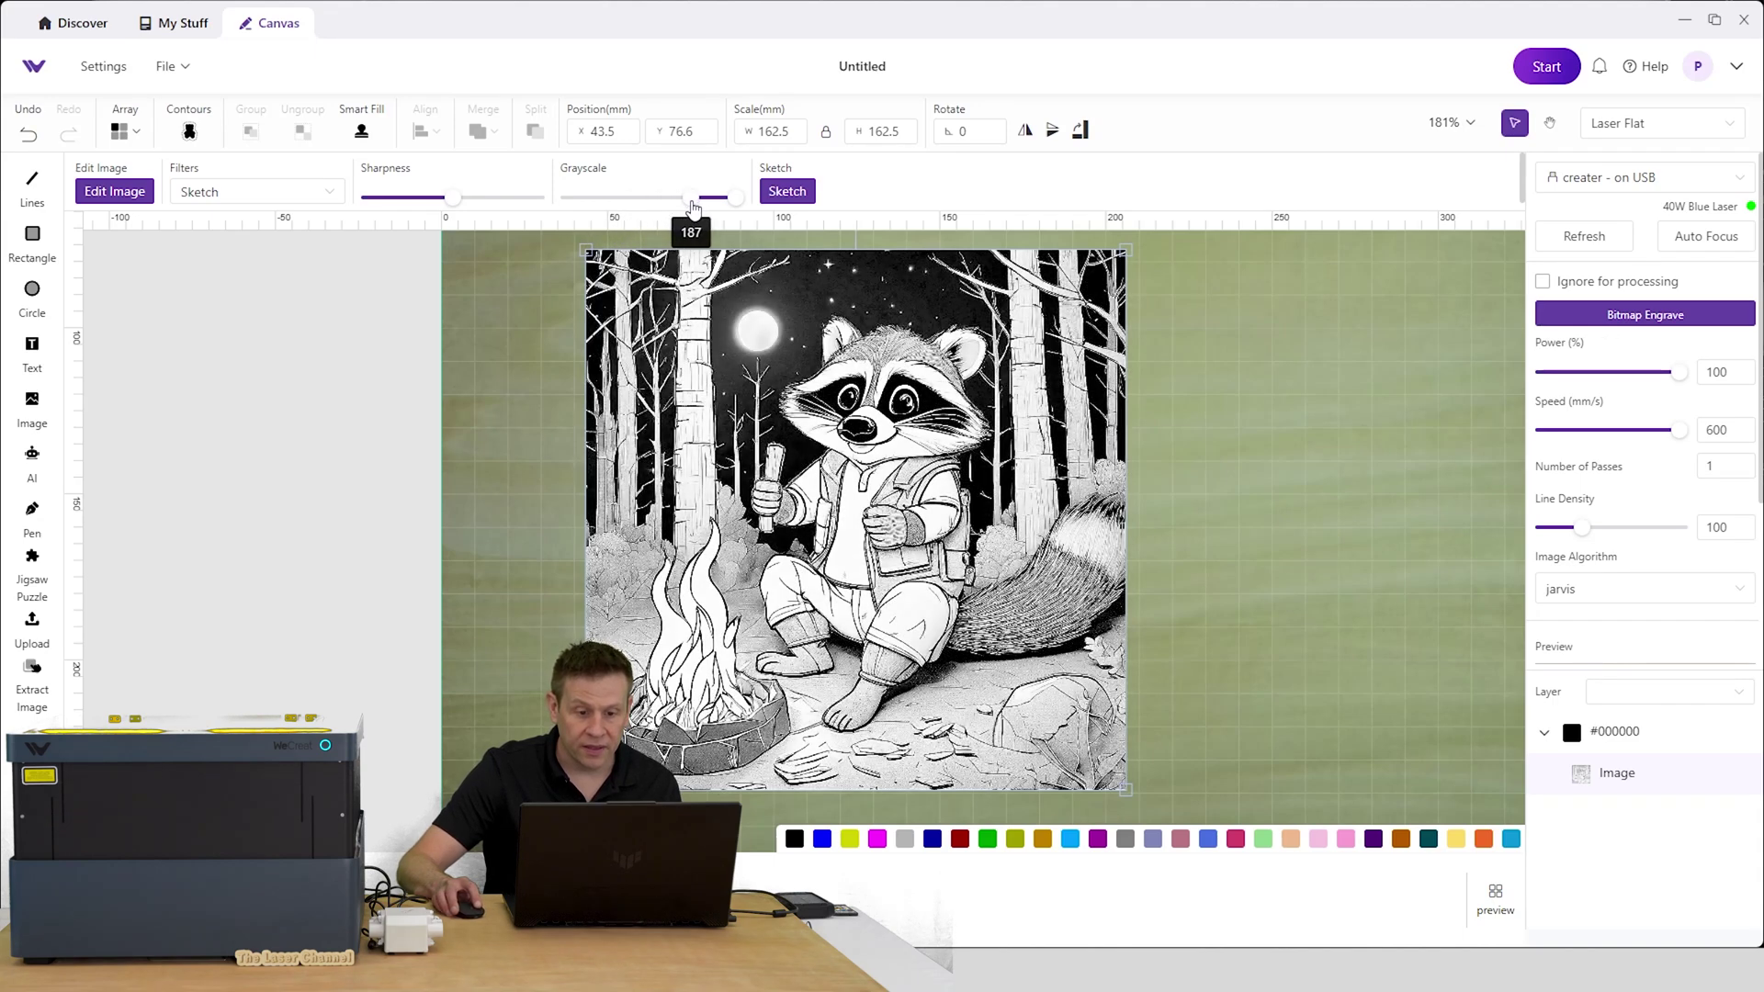
mouse_move(740, 211)
drag(739, 210, 735, 208)
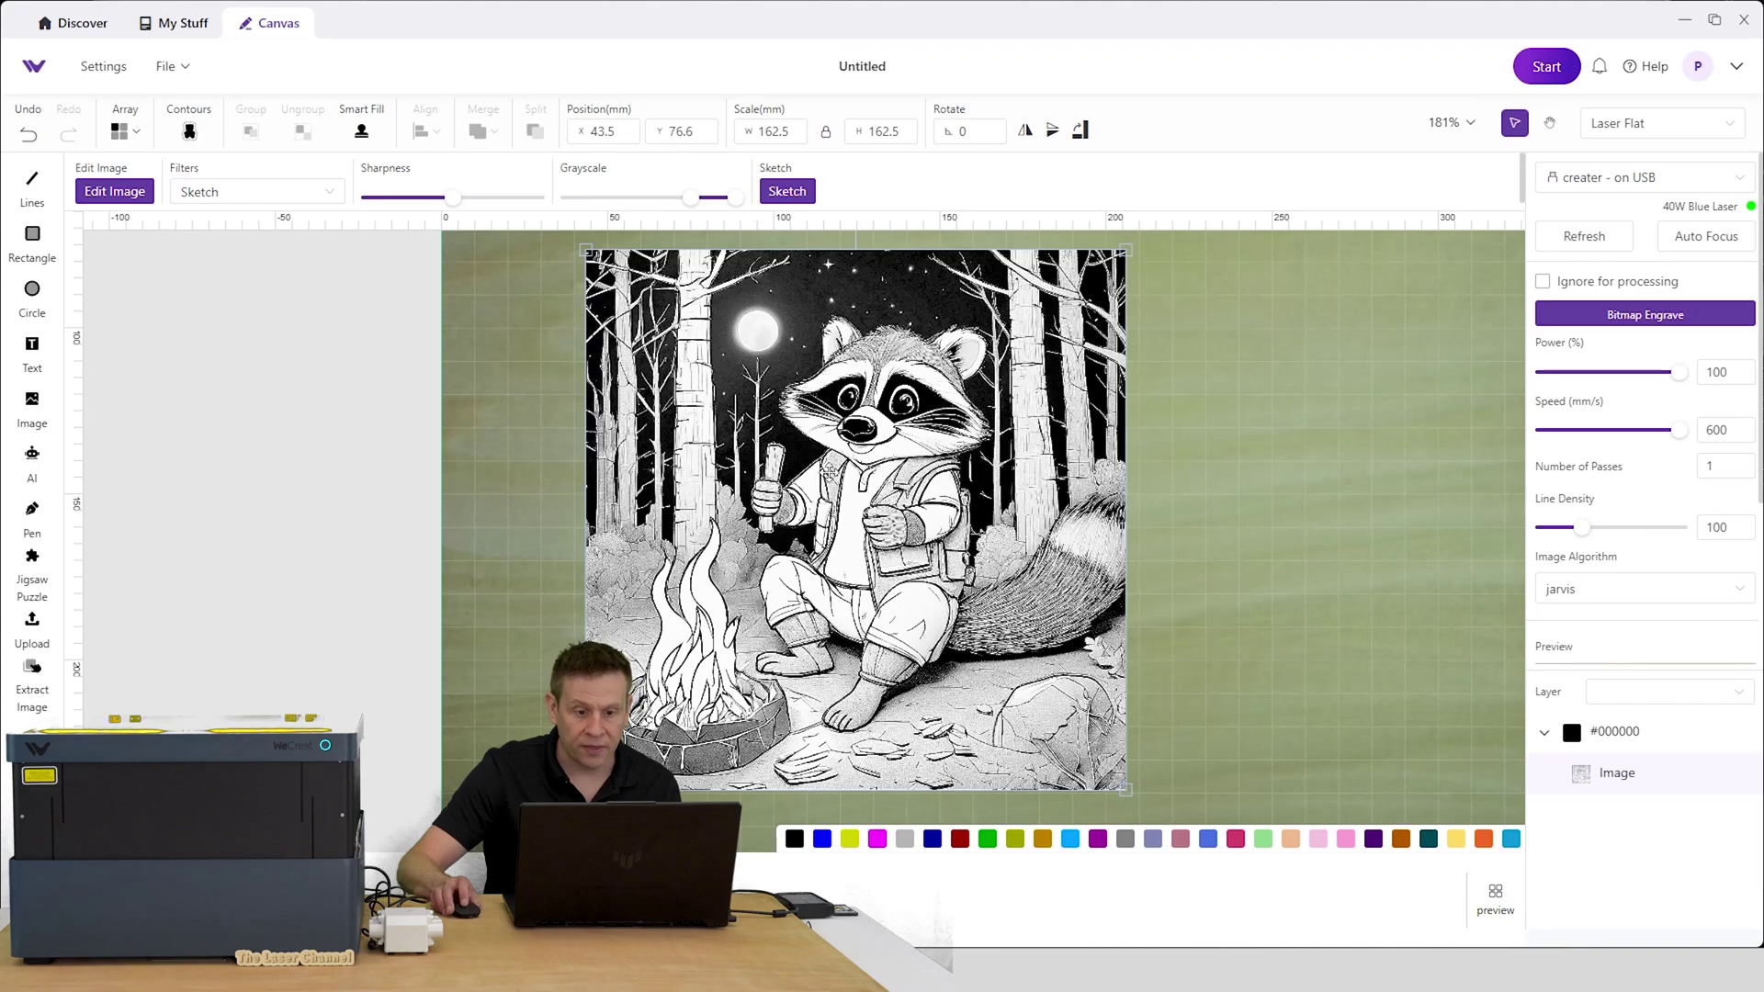
Raise the raccoon image's sharpness to about 80
scroll(836, 478, up, 6)
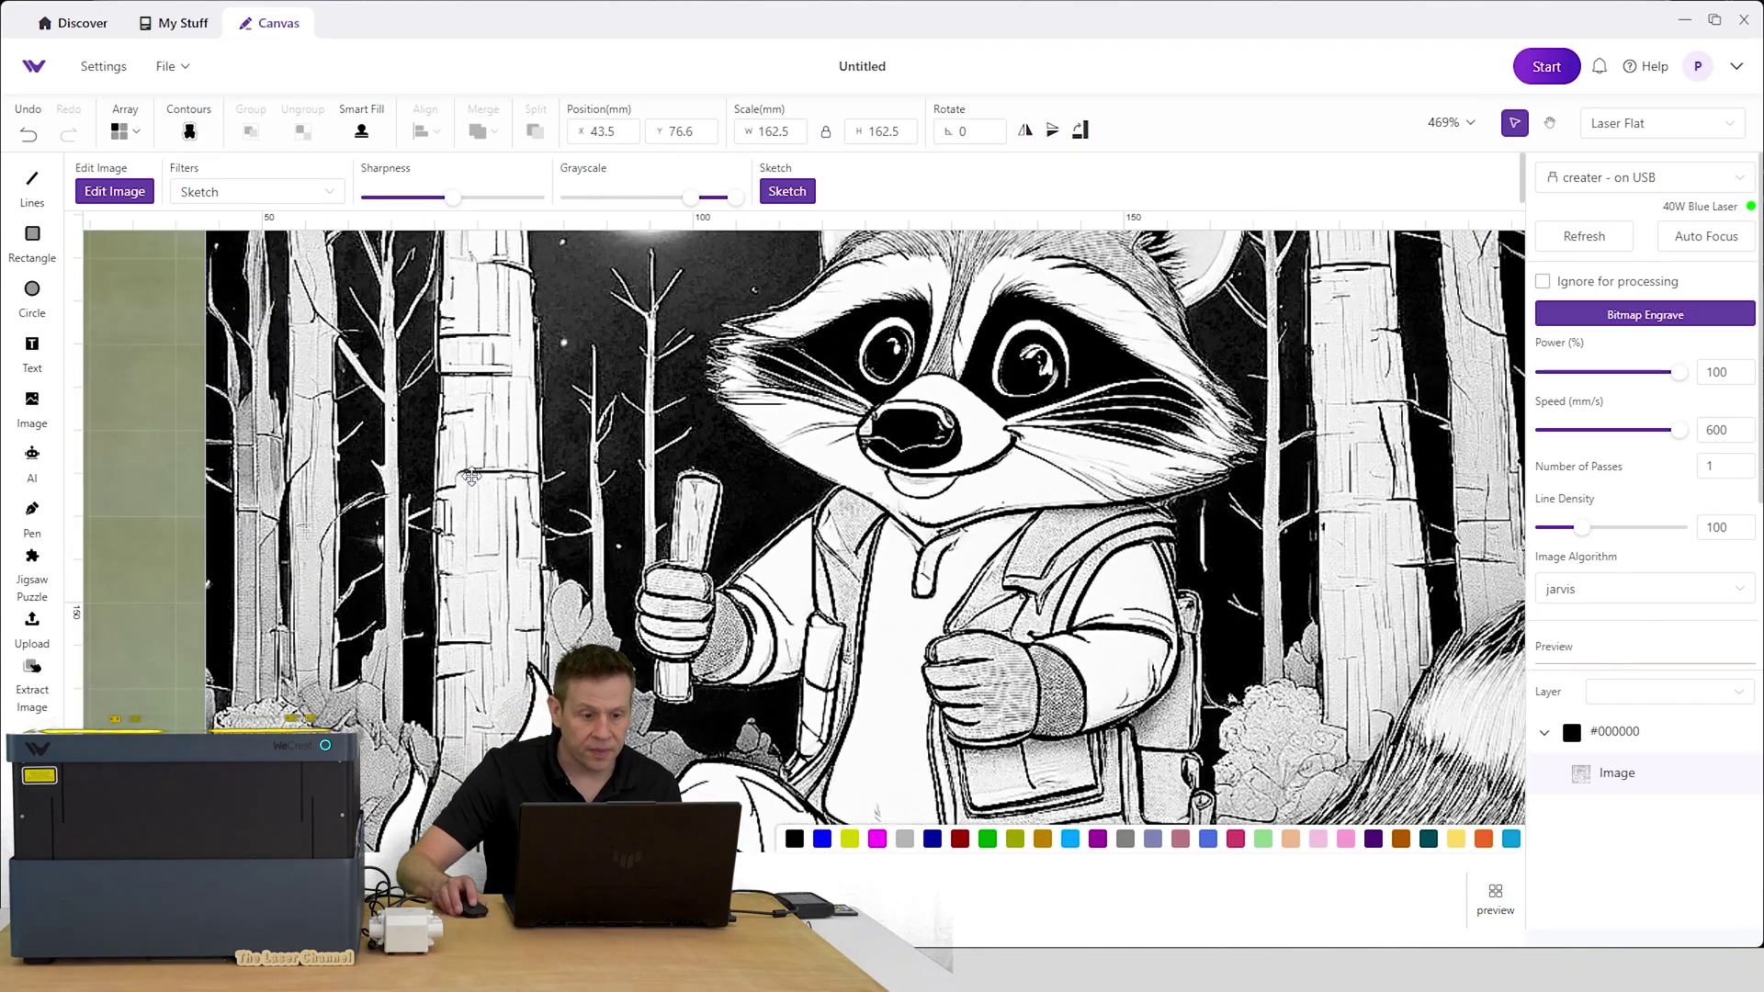
click(511, 198)
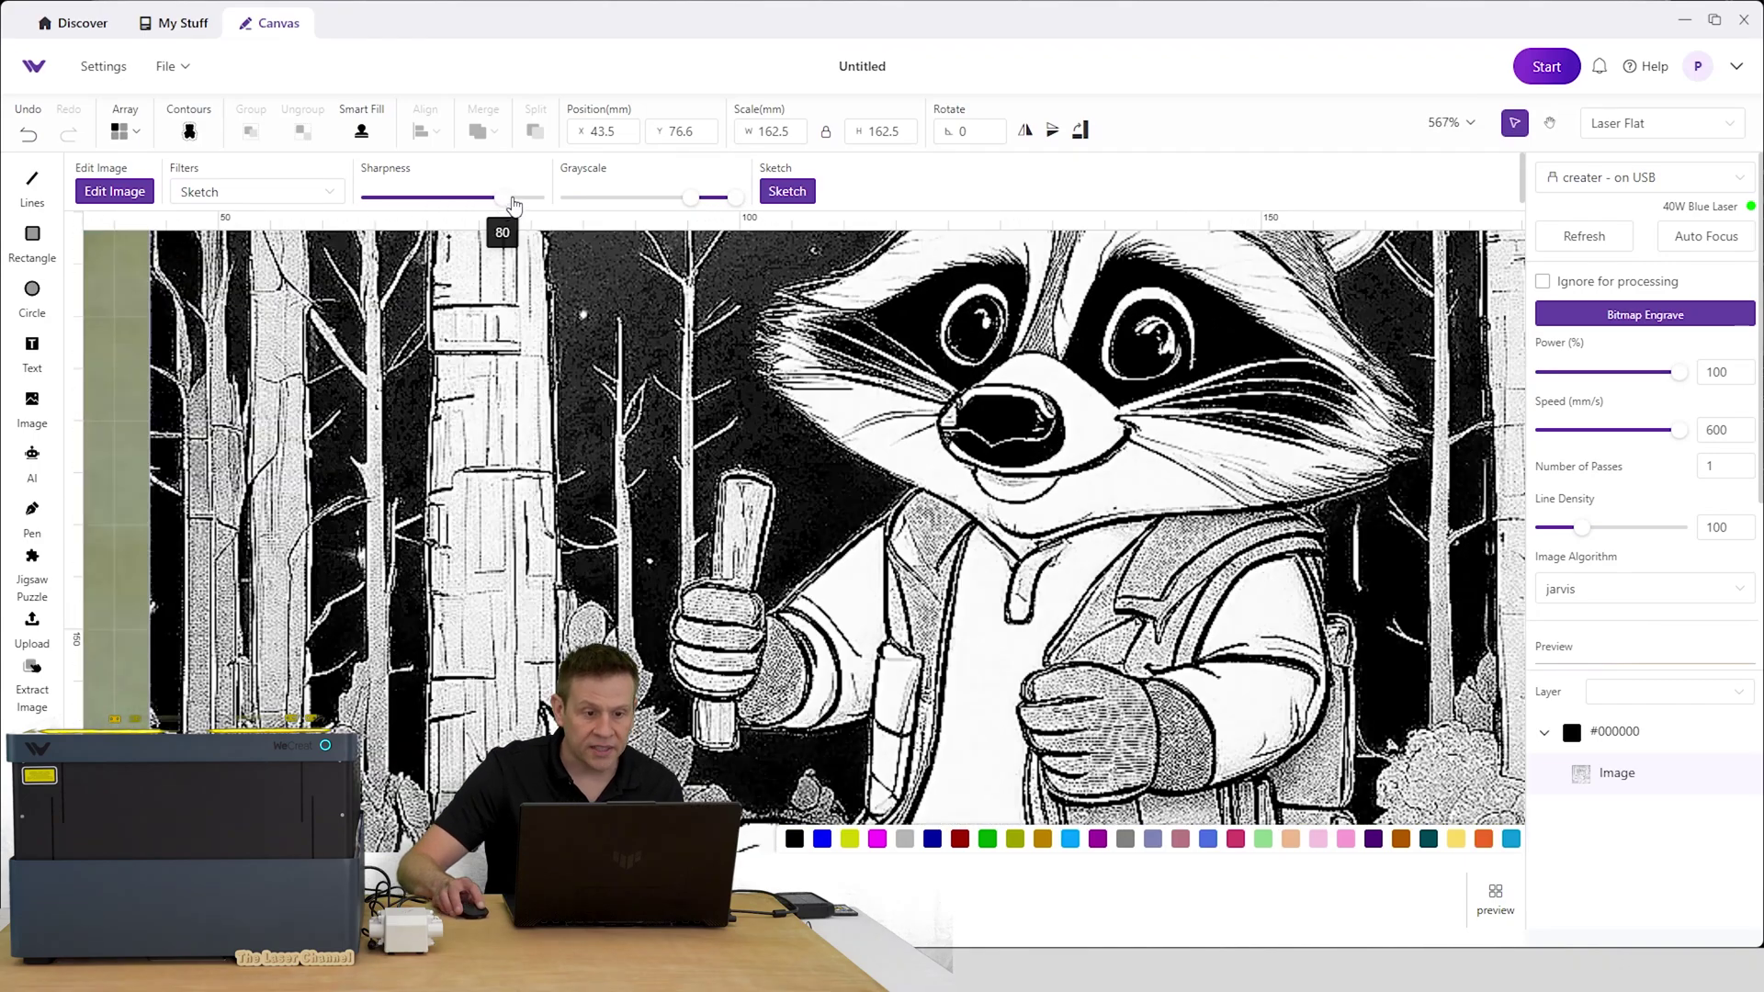
scroll(839, 566, down, 5)
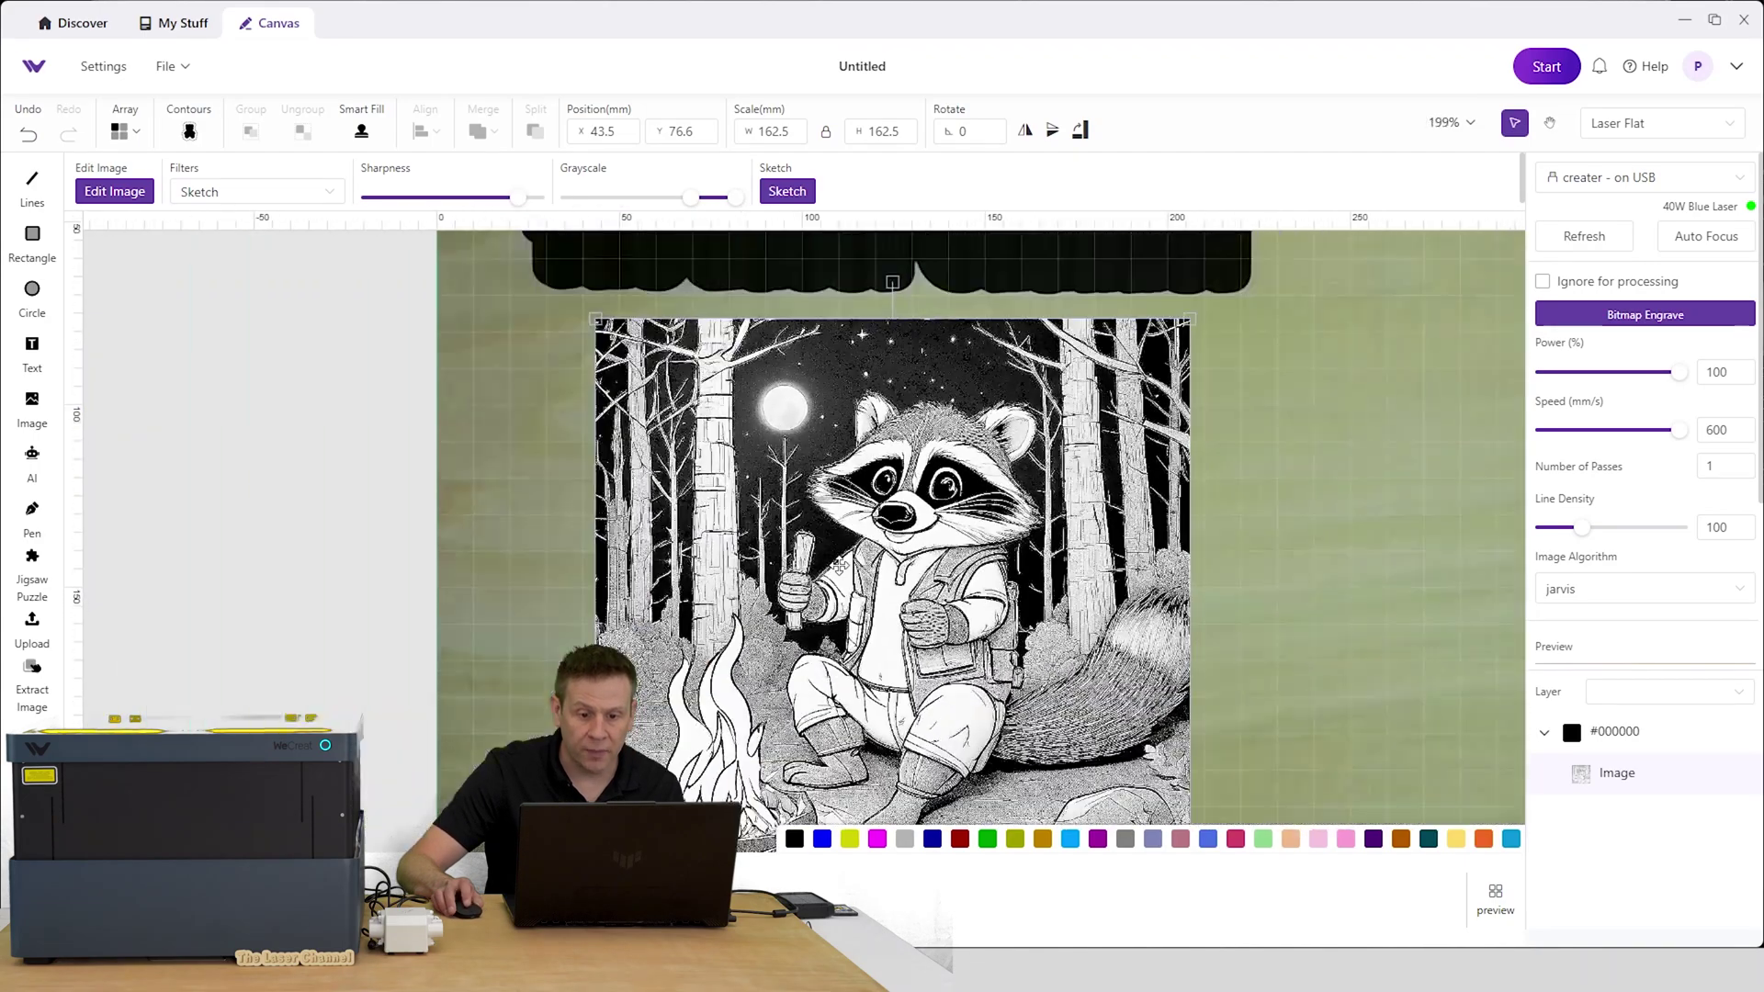
scroll(839, 567, down, 2)
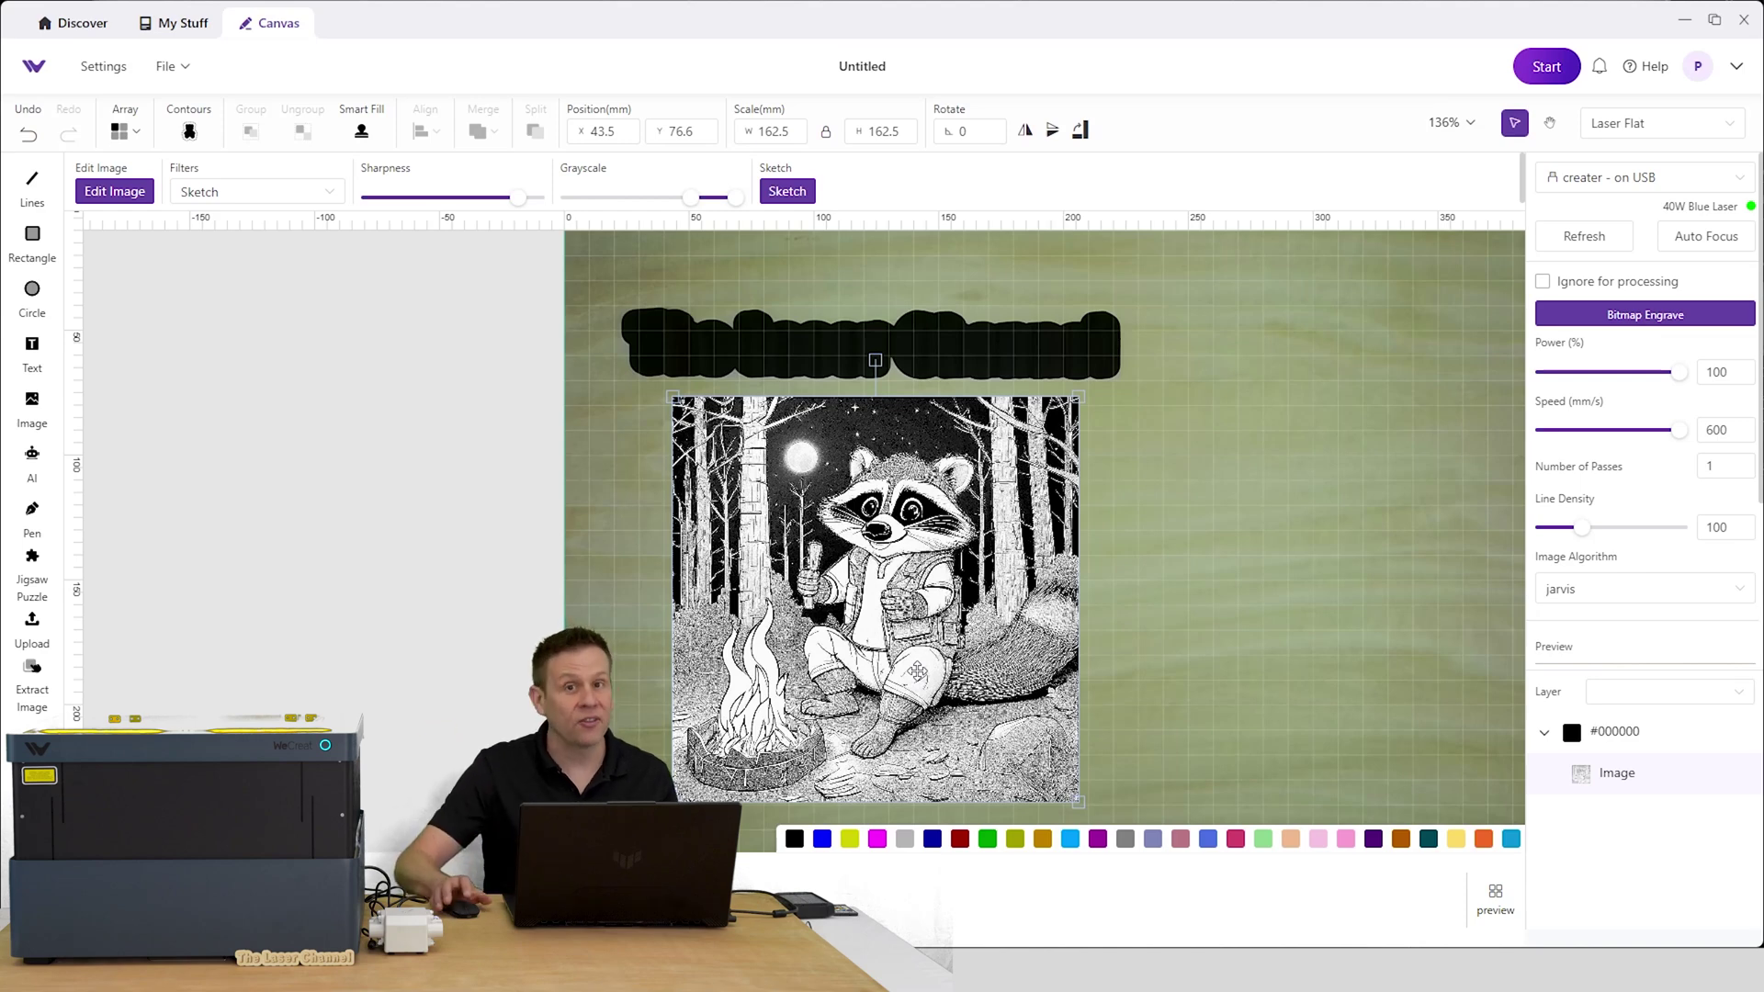
Add a contour around the raccoon image at a distance of 2 mm with rounded corners
scroll(1178, 626, down, 3)
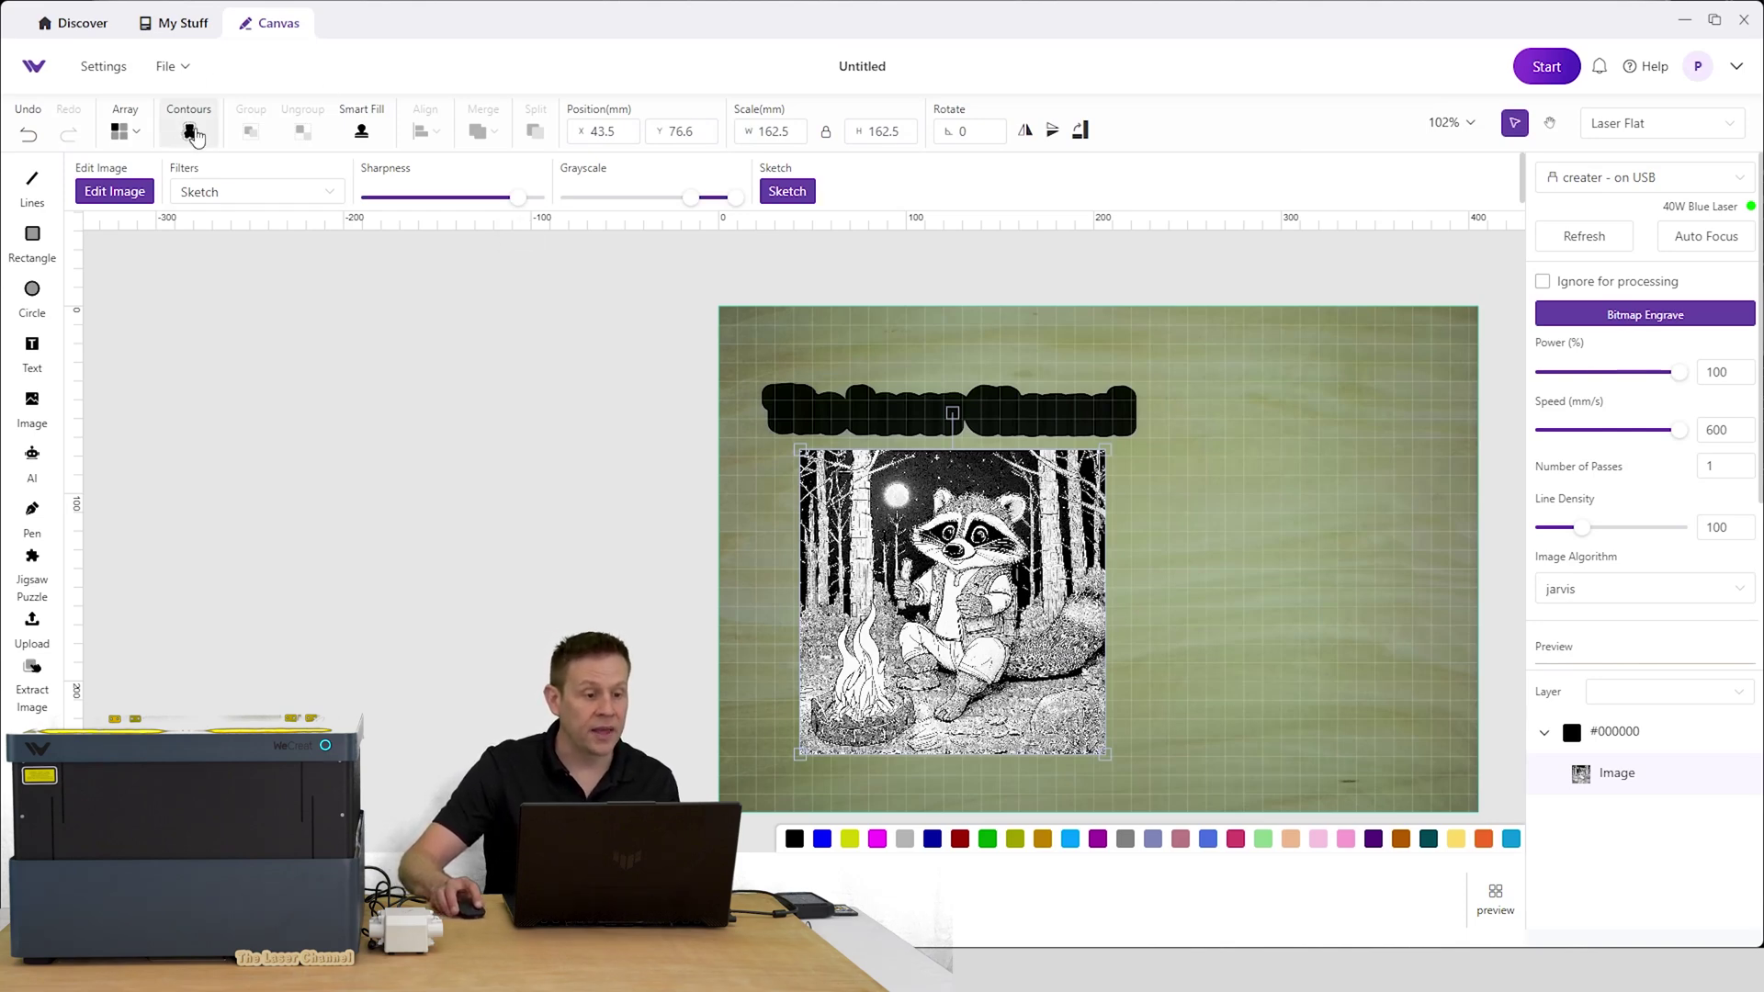
click(190, 133)
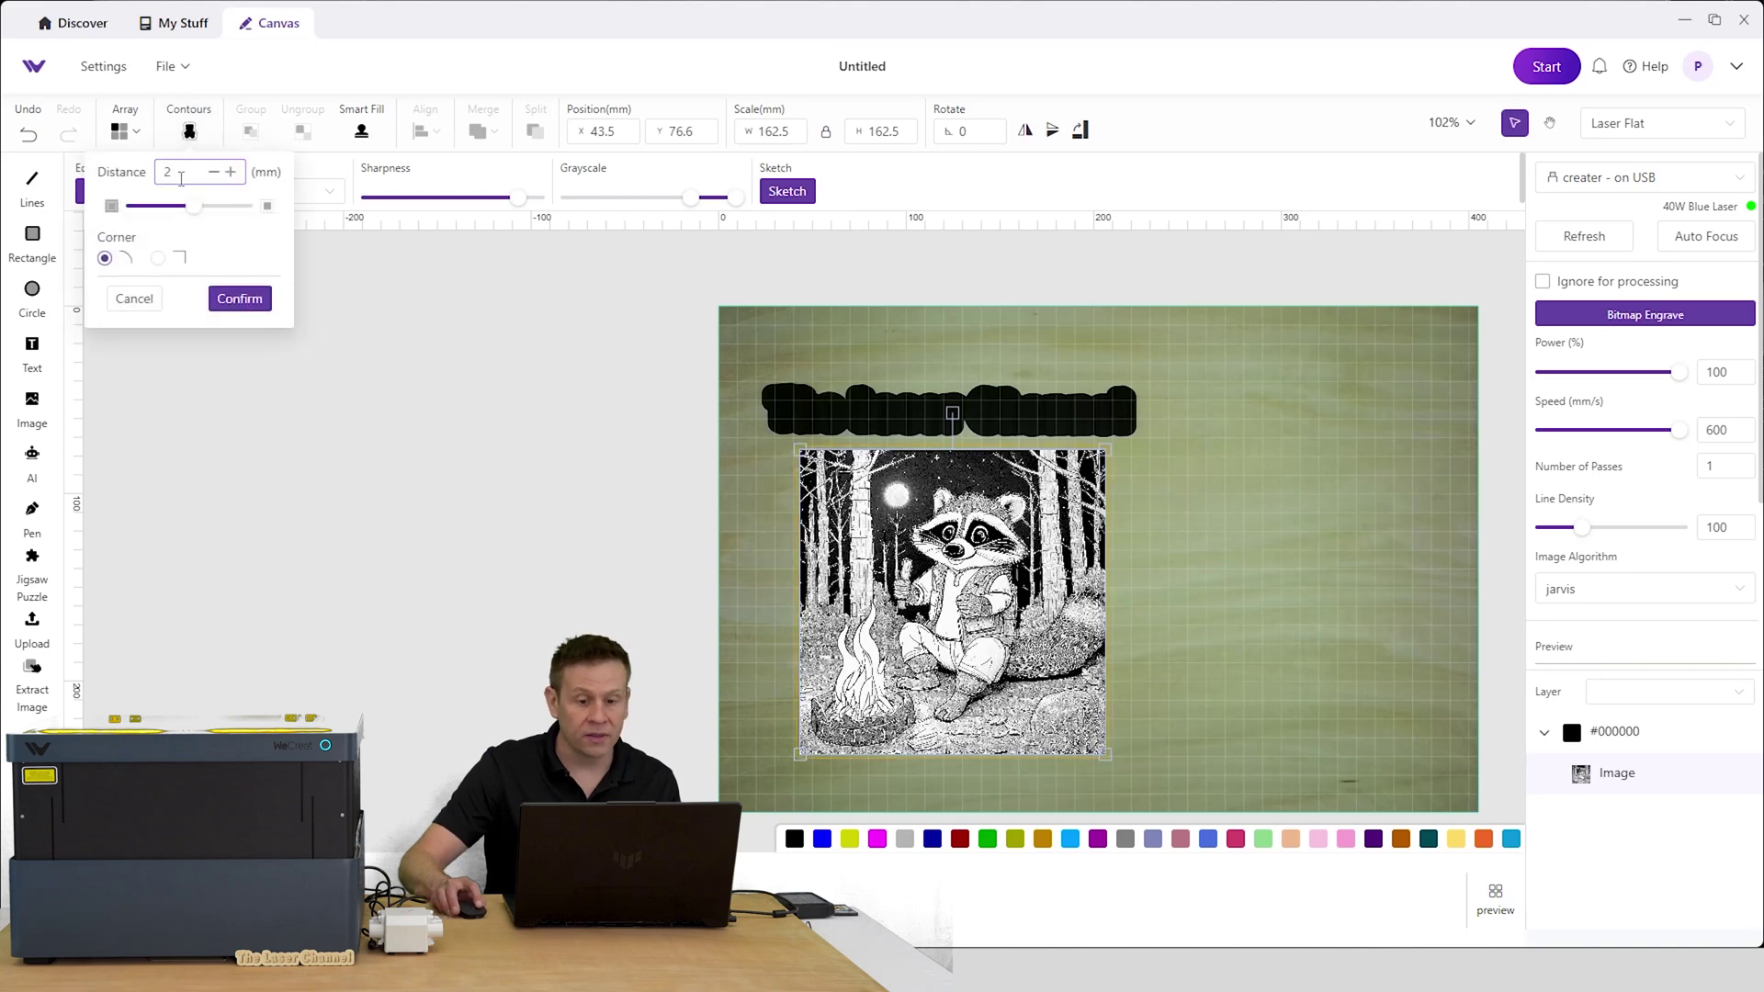
click(240, 298)
Set the raccoon image's bitmap engraving to 78% power and 158 mm/s, keeping the jarvis image algorithm
scroll(1653, 357, down, 2)
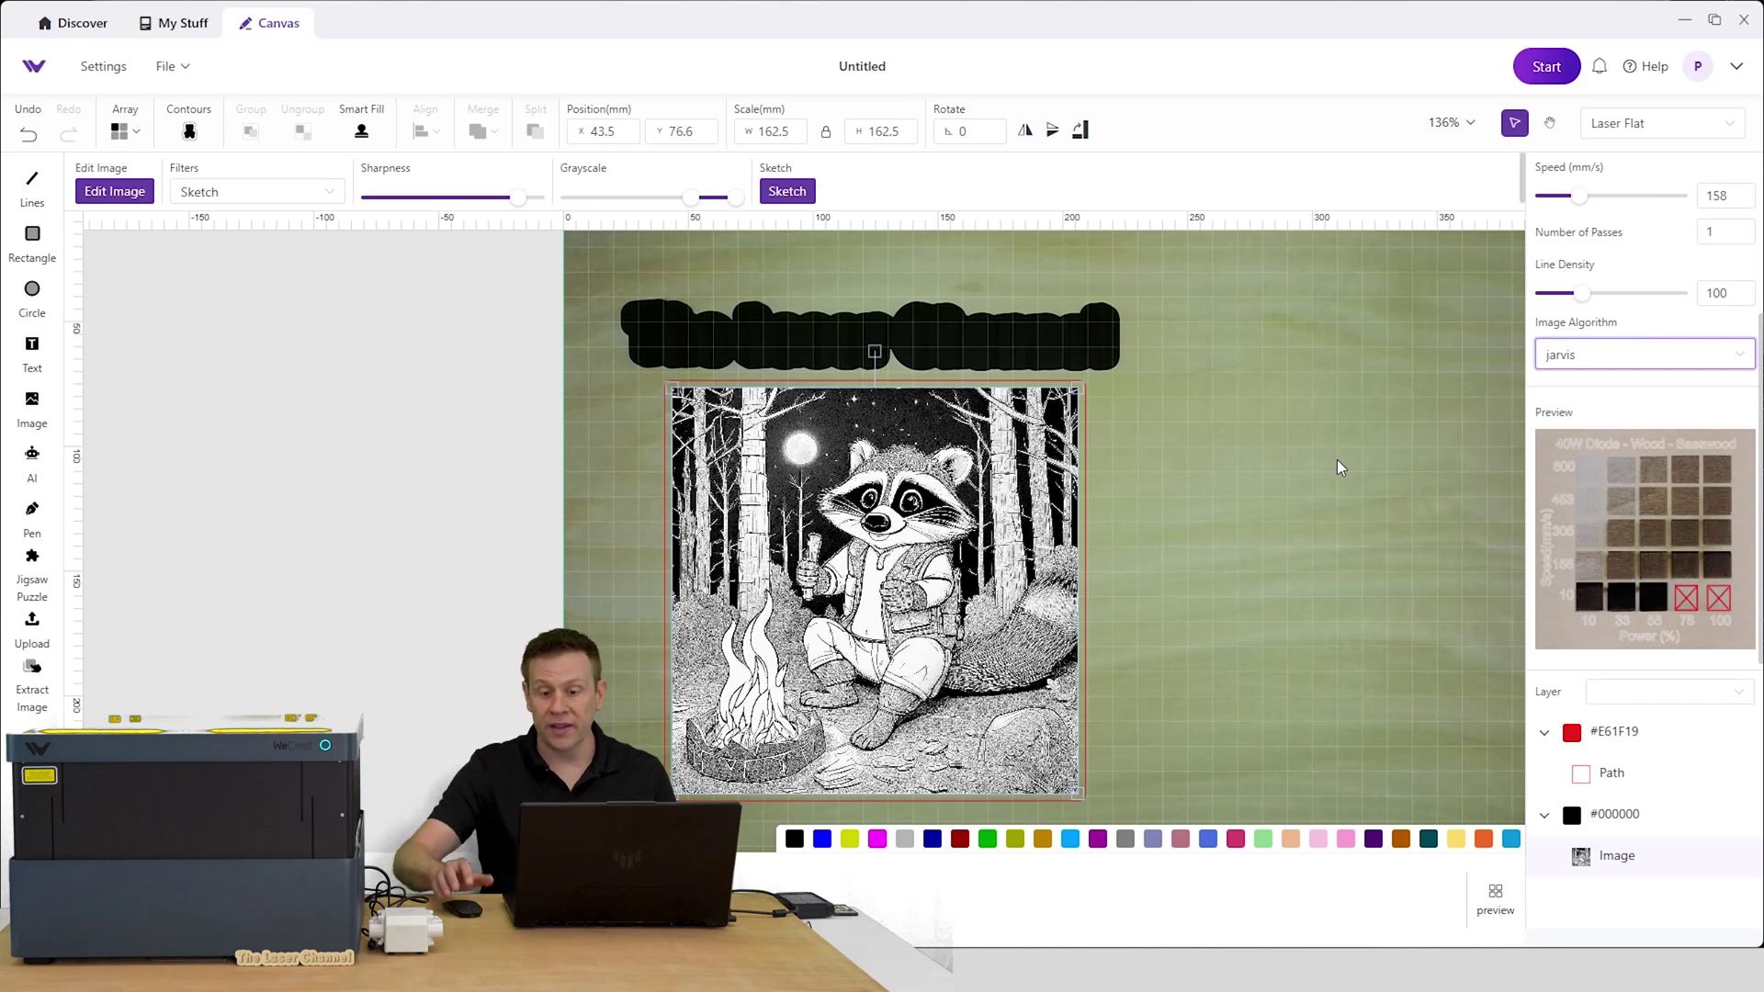
click(1644, 367)
scroll(1397, 542, down, 4)
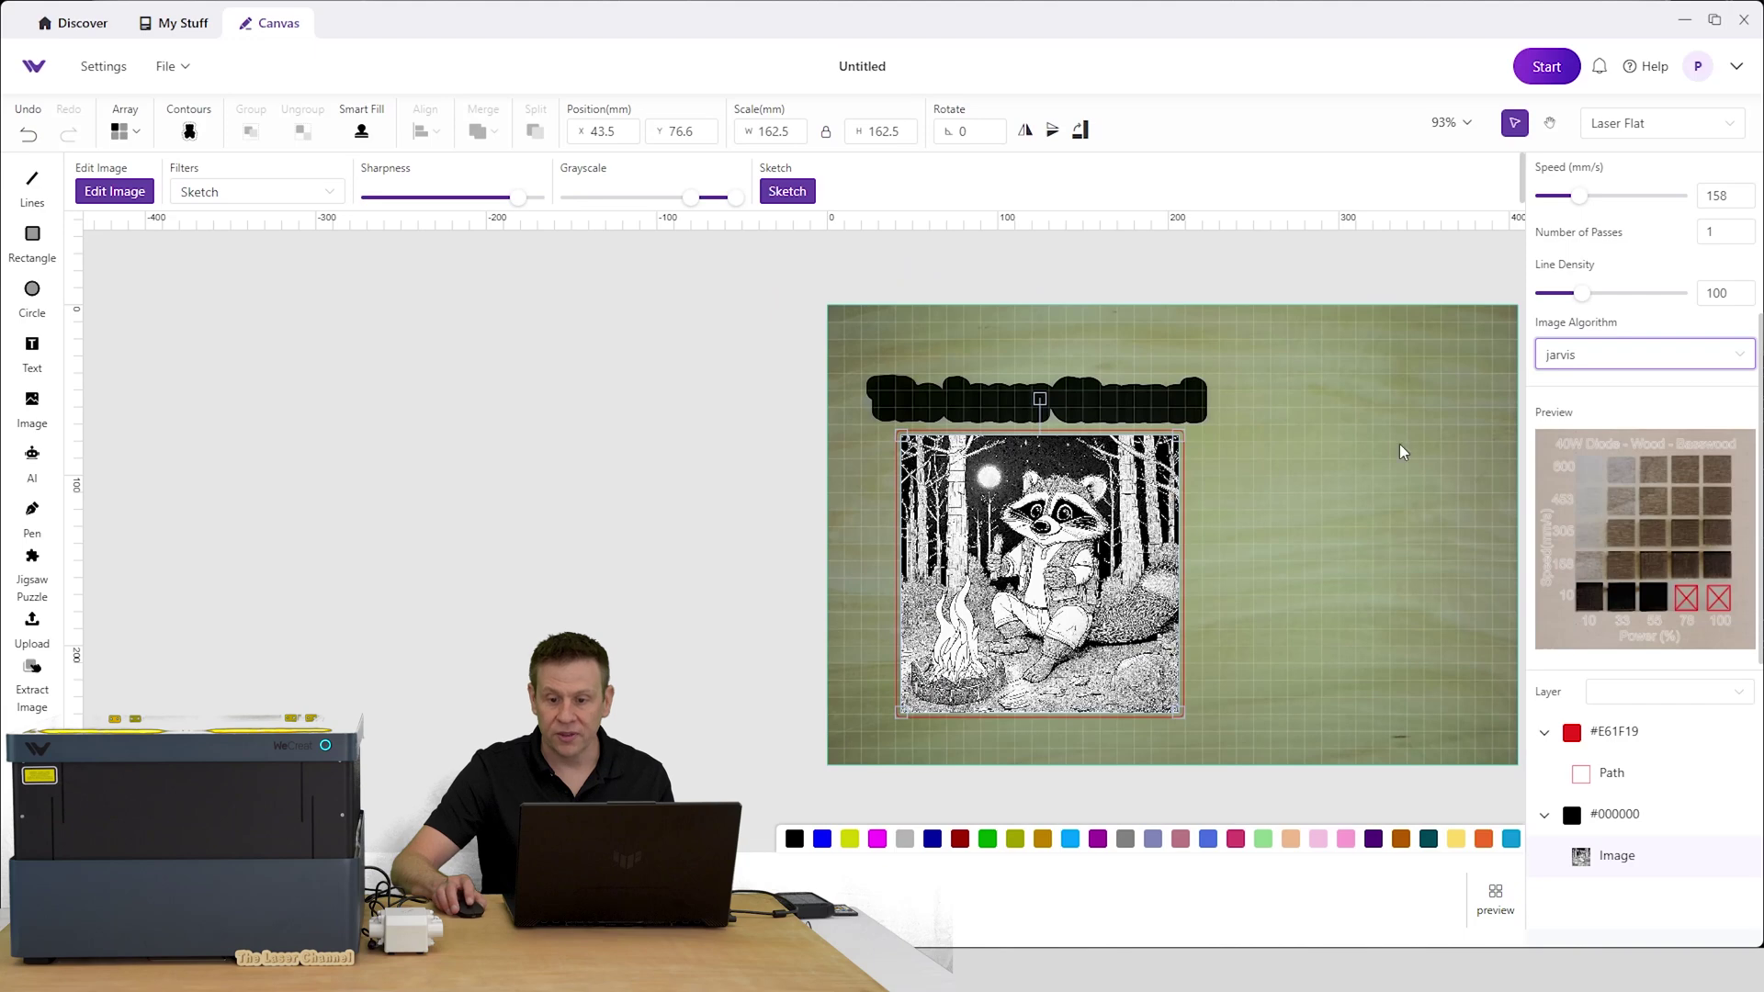
scroll(1473, 432, up, 4)
scroll(1654, 363, up, 3)
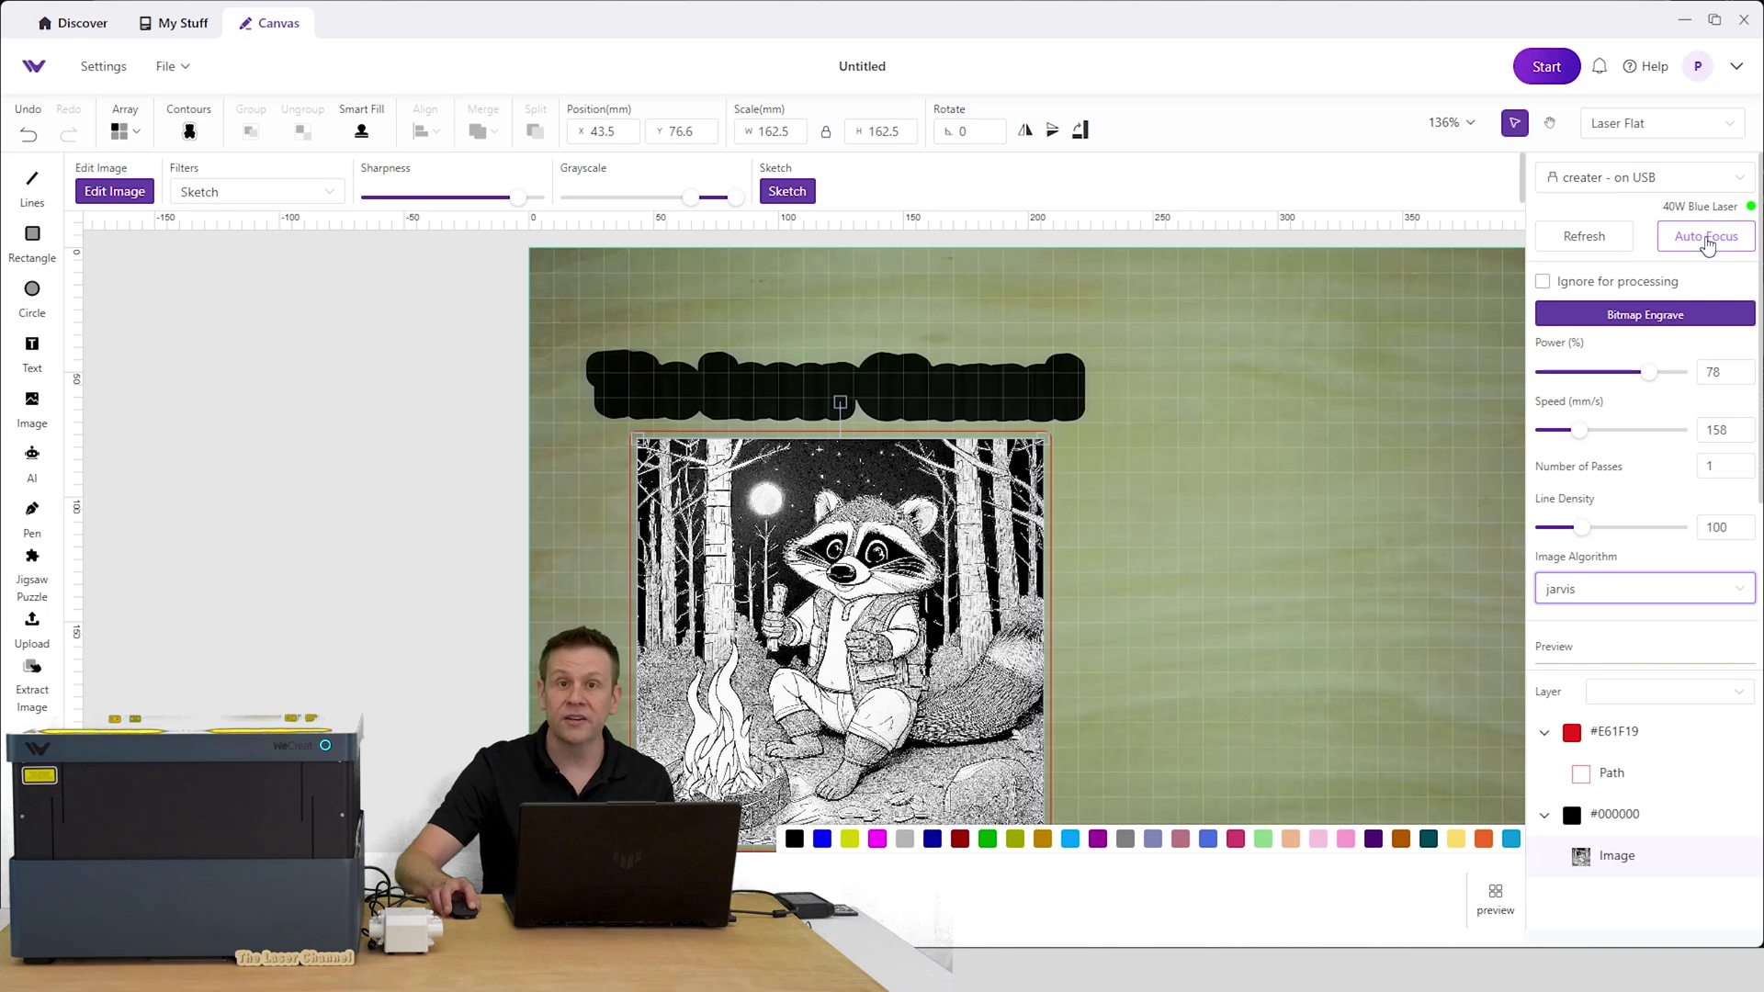
scroll(1373, 471, down, 3)
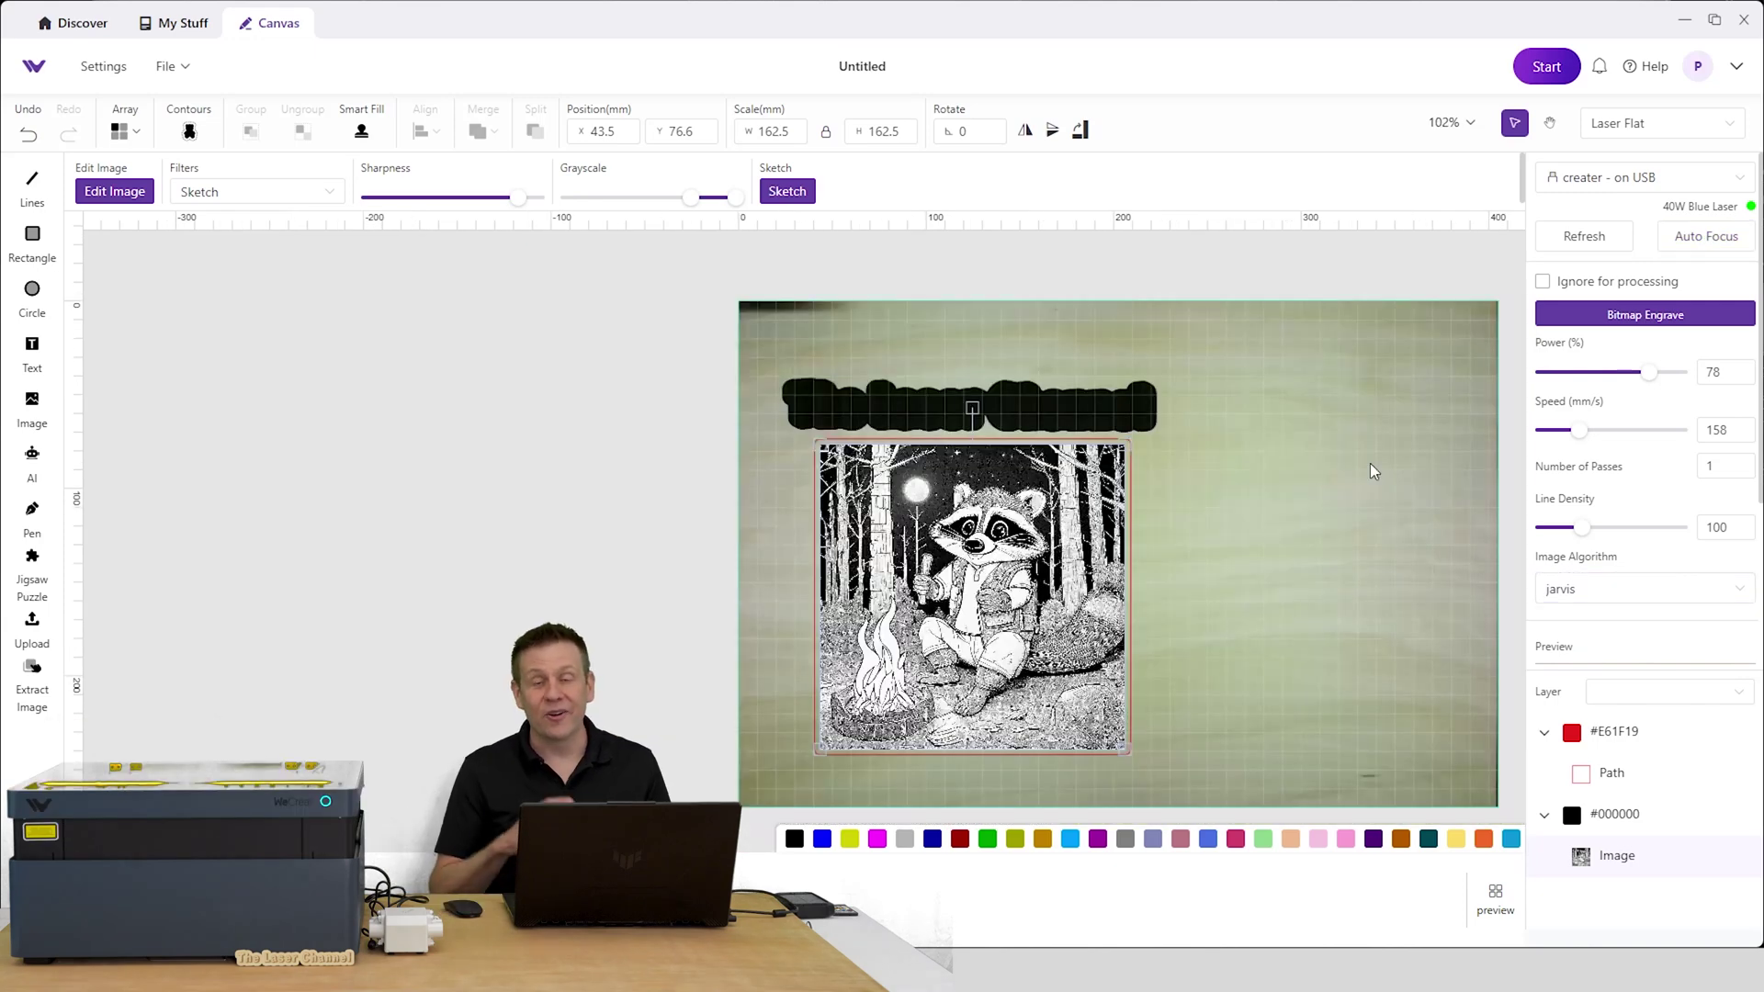